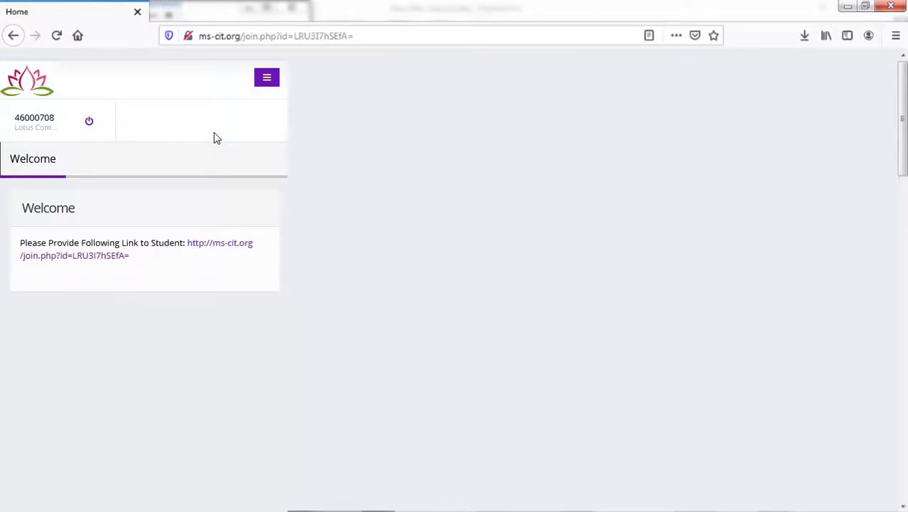
Step: Add the image G1.PNG to the website's slider photo gallery and save it
click(266, 80)
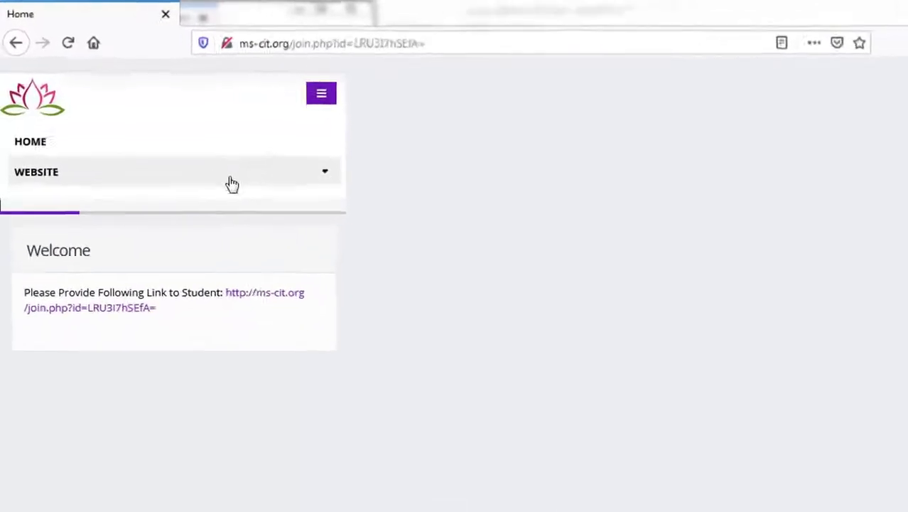
click(191, 147)
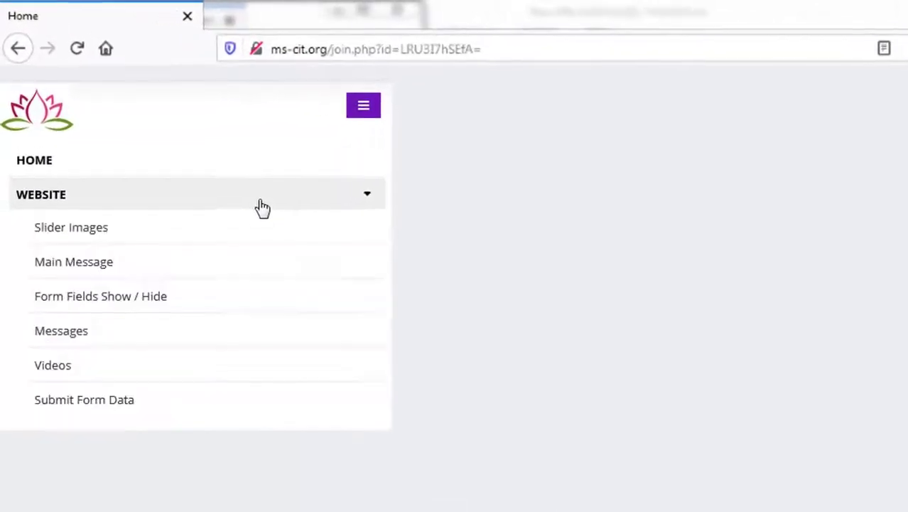
click(62, 234)
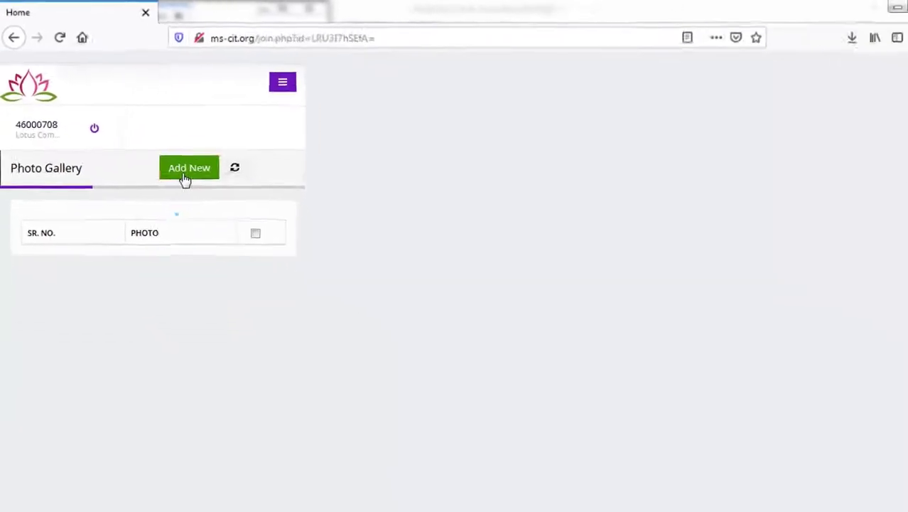
click(238, 227)
click(61, 397)
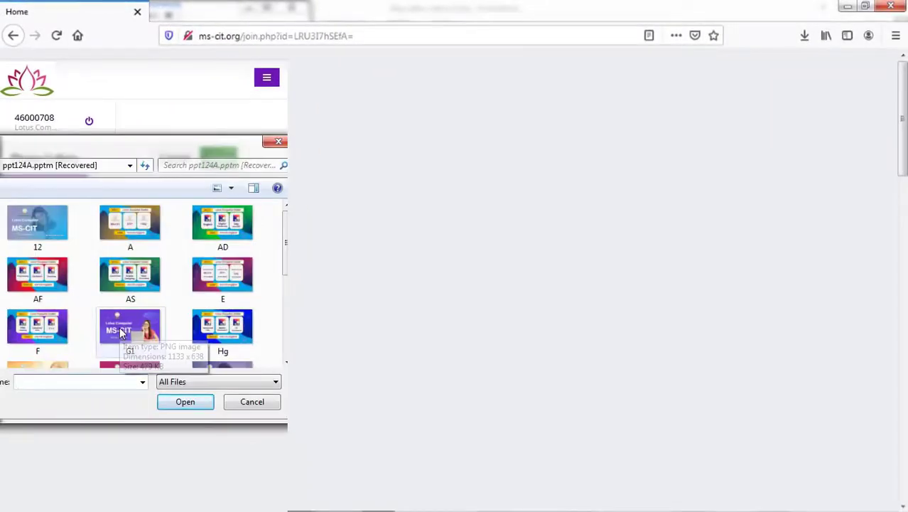
click(119, 327)
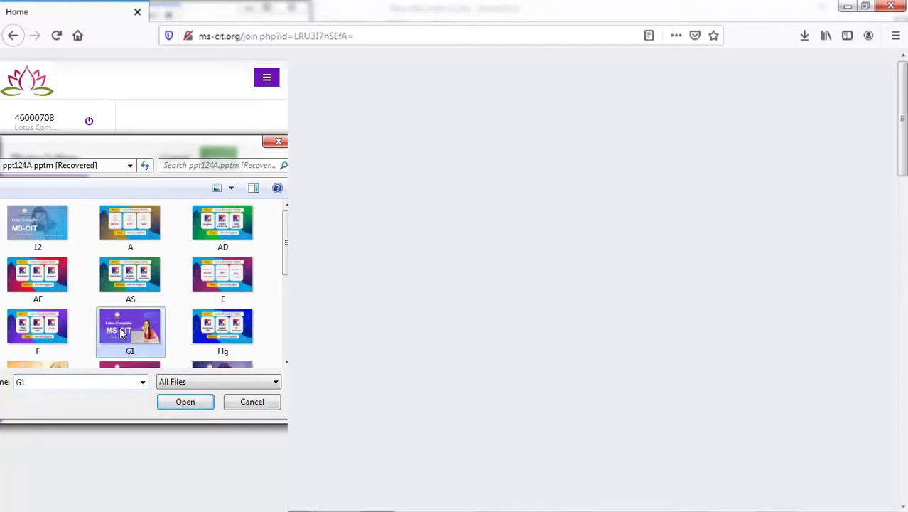
click(186, 402)
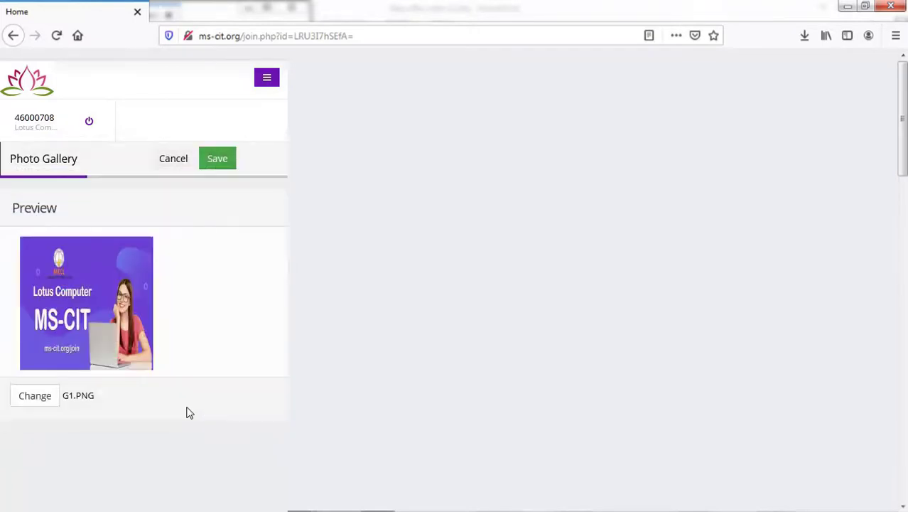
click(214, 163)
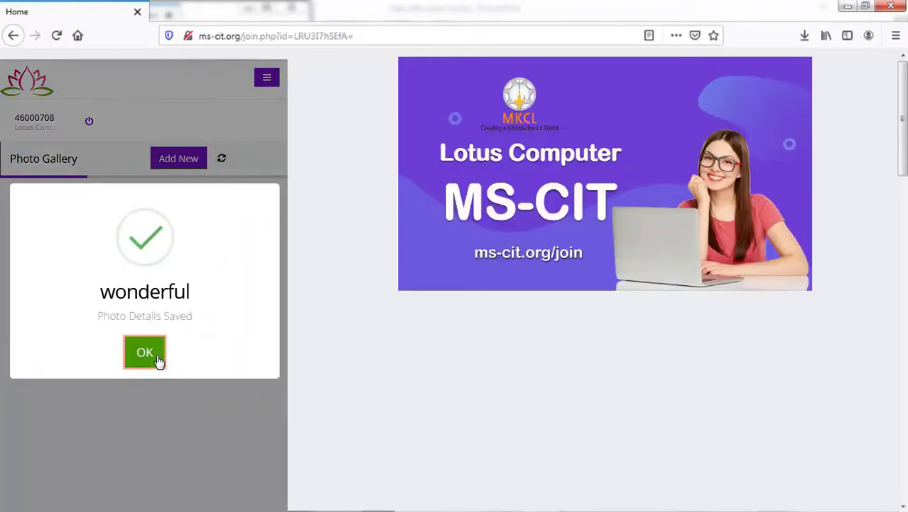
click(145, 352)
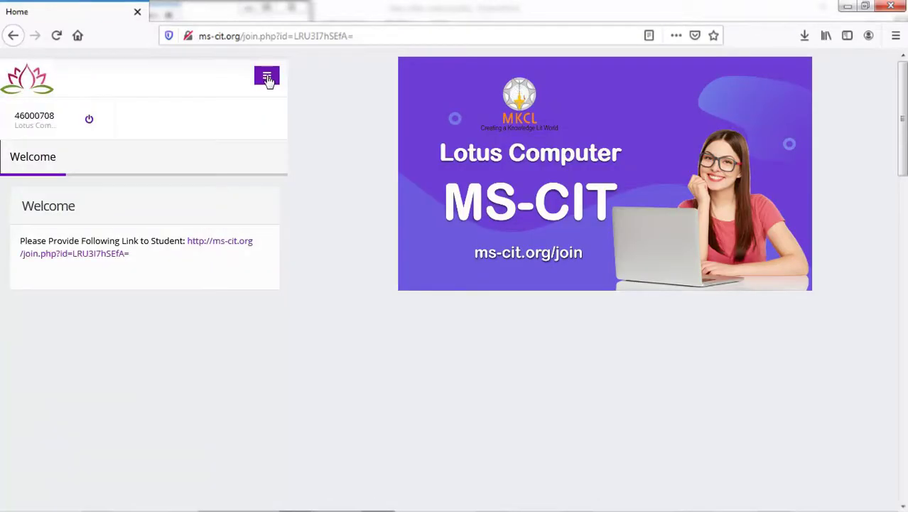
Step: In the website's main message, enter the title "घरूनच MS-CIT शिका आणि कंप्युटरचे Expert बना....! Add Your Title Message..etc"
click(267, 76)
click(111, 141)
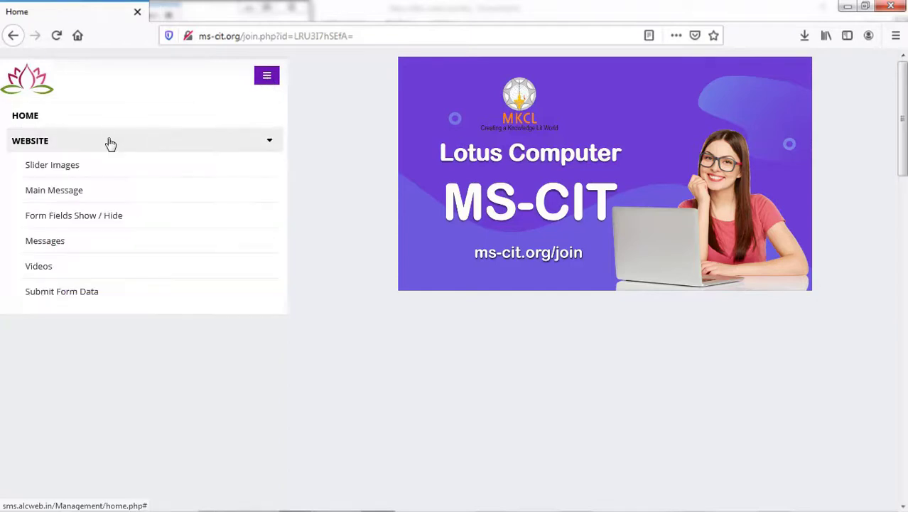
click(51, 197)
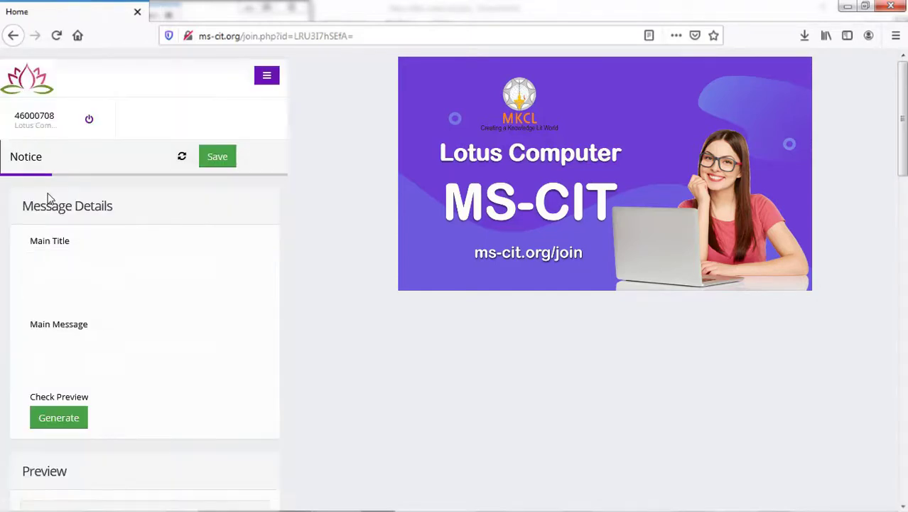
scroll(81, 241, down, 1)
scroll(82, 243, down, 5)
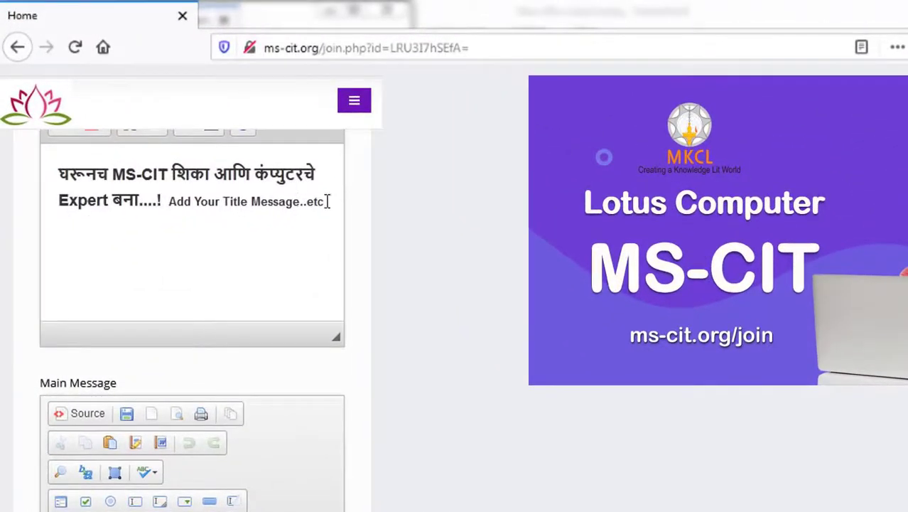
click(328, 201)
Step: Paste the prepared MS-CIT student message into the Main Message body, check it through and save the notice
scroll(264, 230, down, 5)
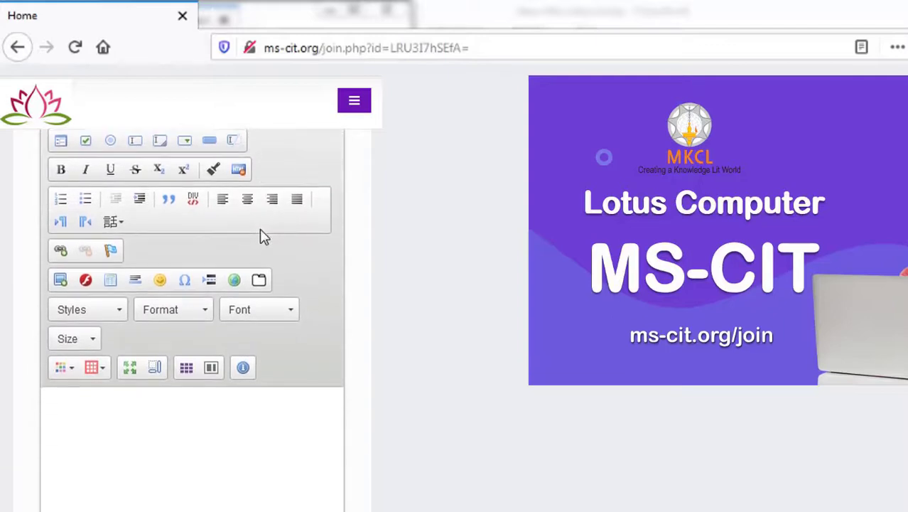
scroll(165, 269, down, 2)
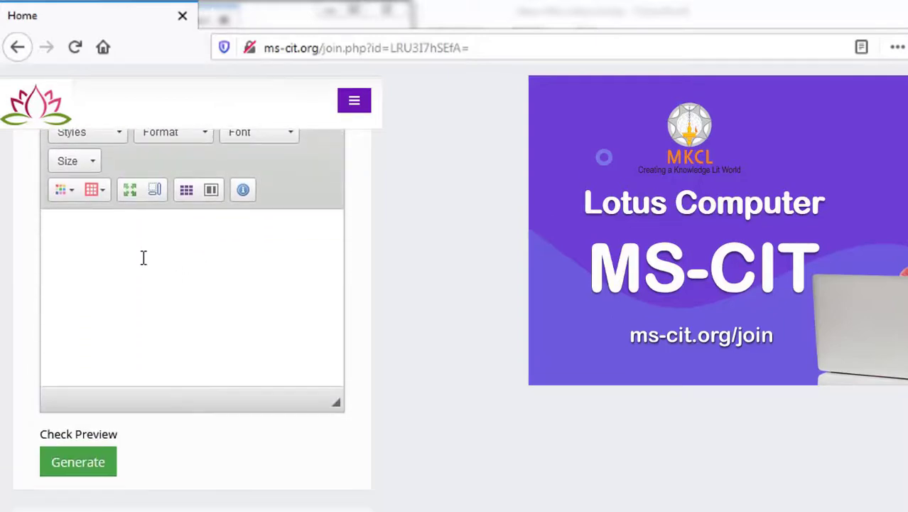
click(143, 257)
key(ctrl+v)
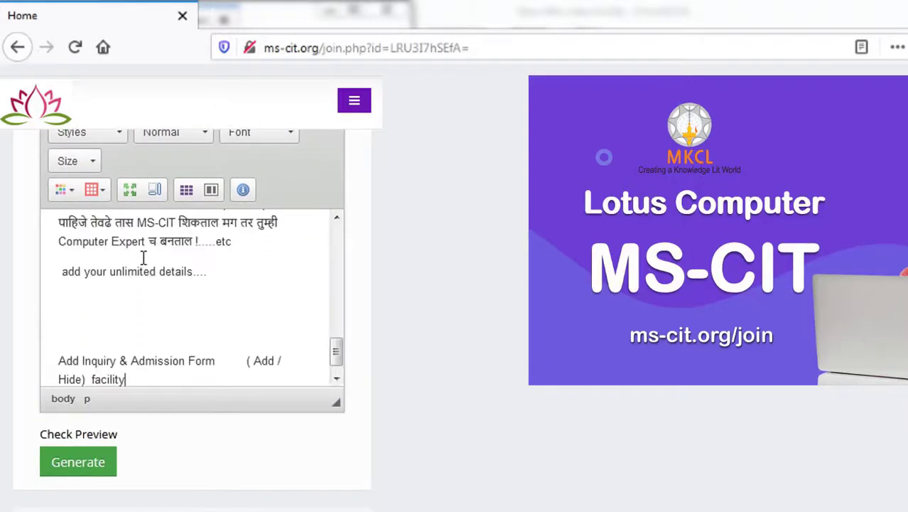
scroll(155, 280, up, 4)
scroll(155, 282, up, 4)
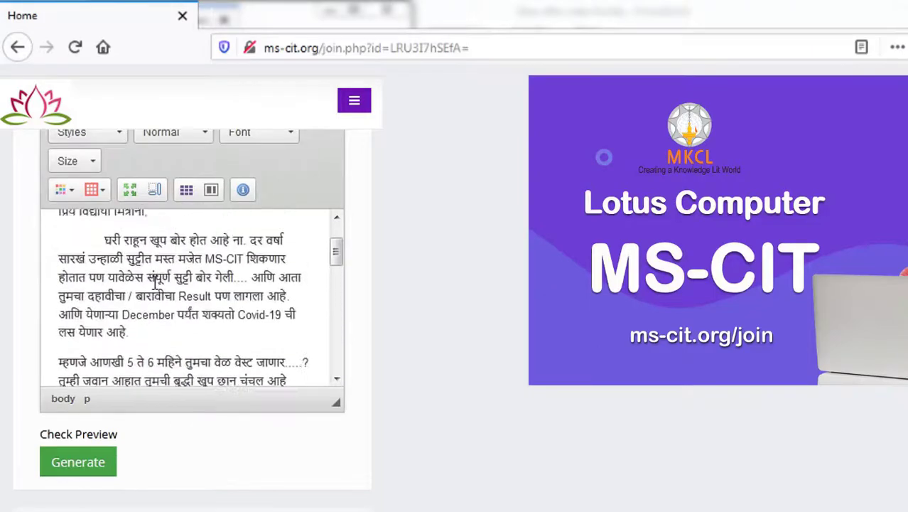
scroll(156, 283, down, 10)
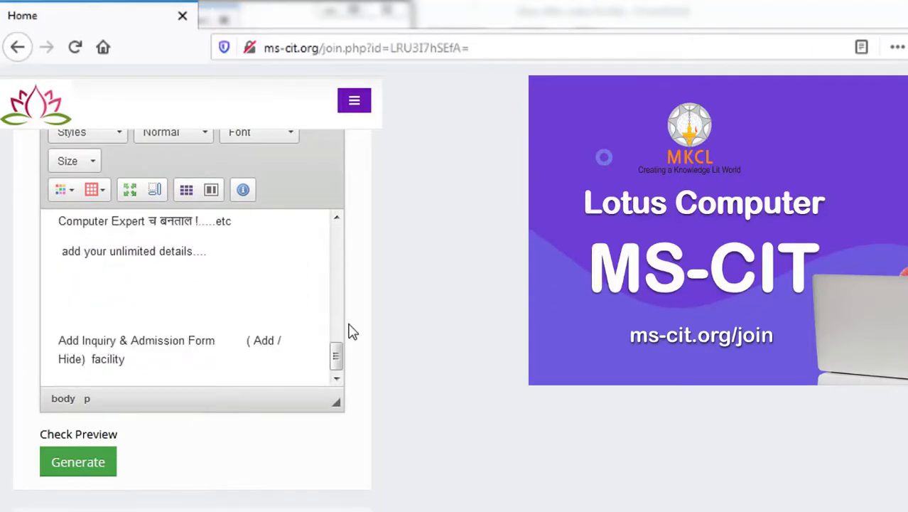
scroll(353, 332, up, 10)
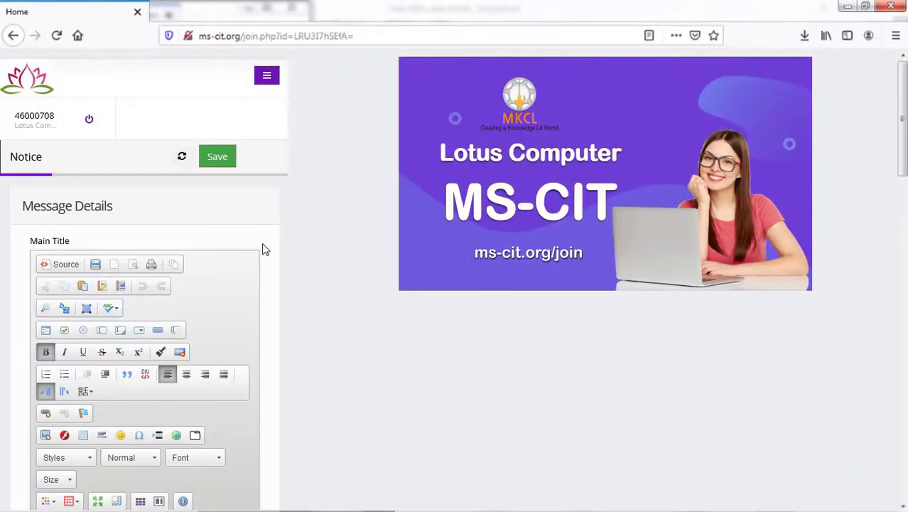
click(220, 158)
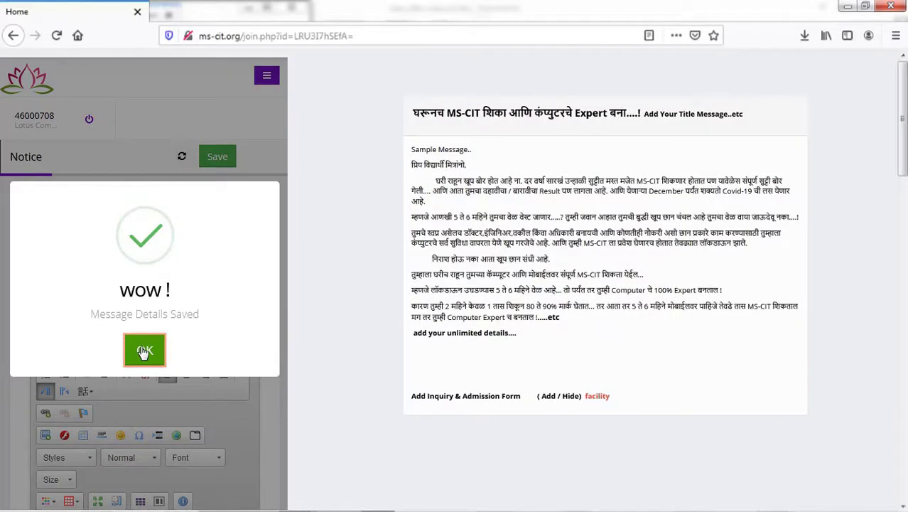
click(143, 351)
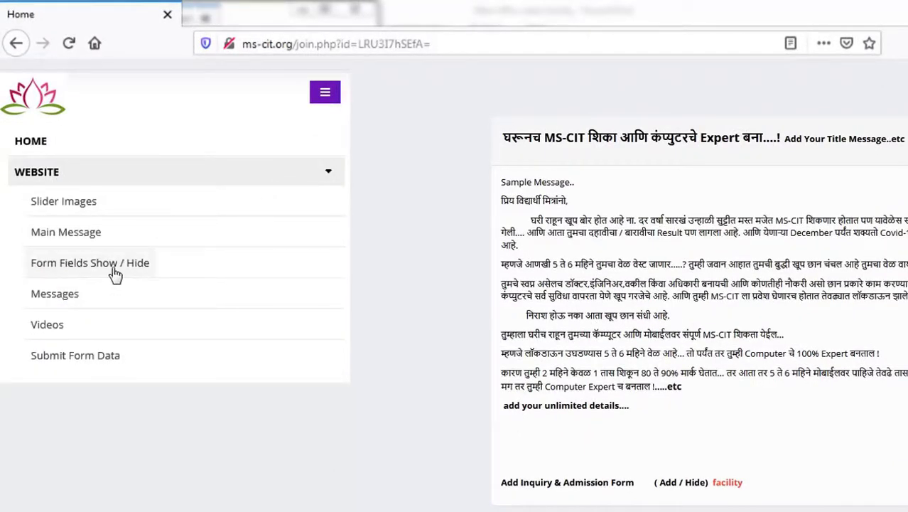
Step: Open the form field visibility settings and set the form title to "Inquiry Form / Admisasion Form"
click(112, 267)
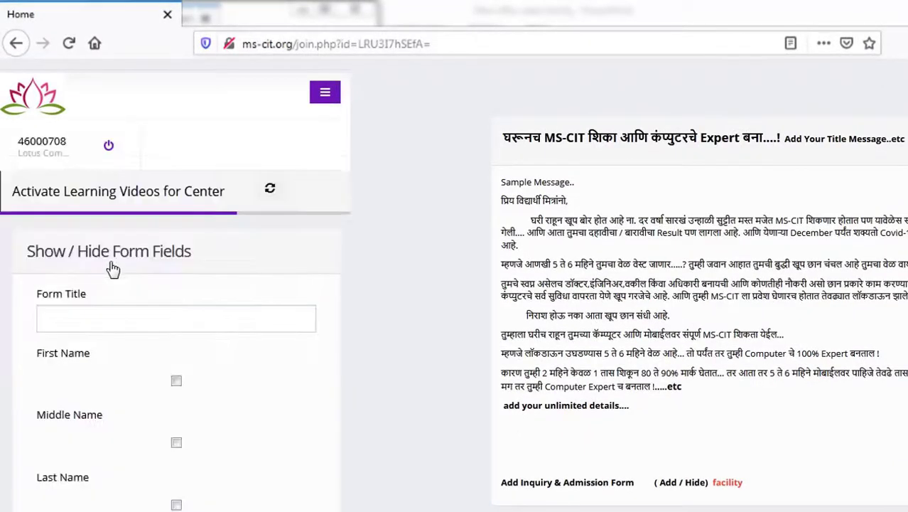
click(110, 322)
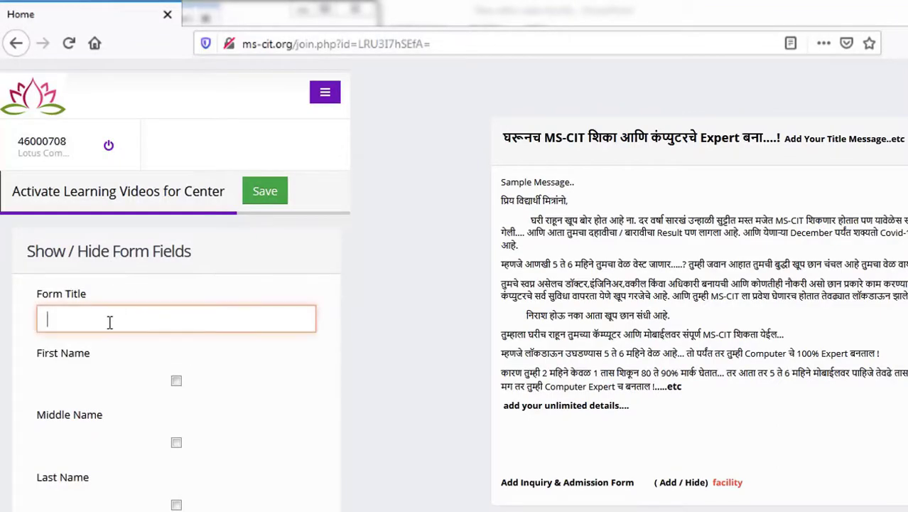
text(Inquiry Form / Admisasion Form)
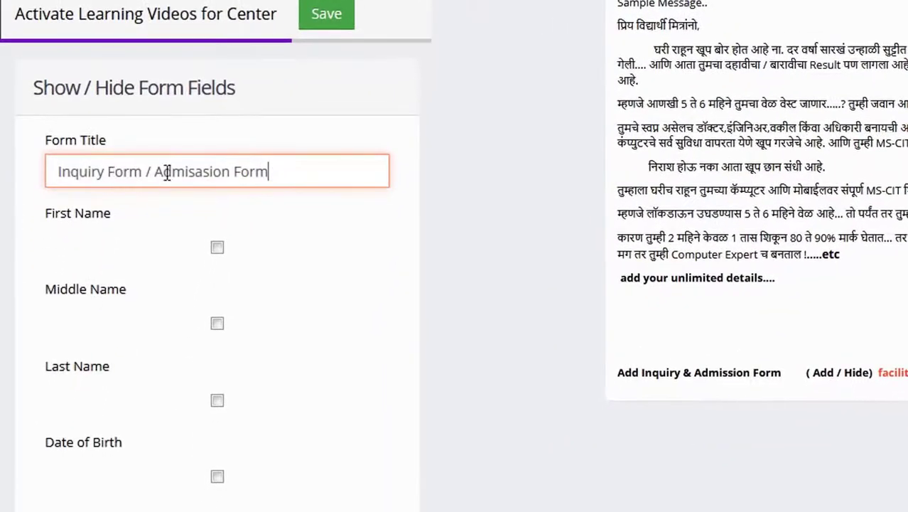
Step: Enable the First Name, Middle Name and Last Name fields for the form
click(162, 235)
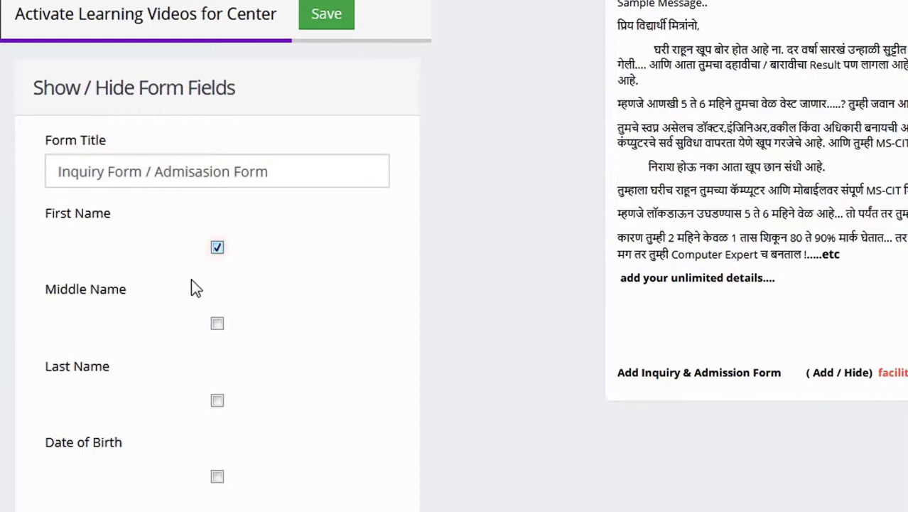
scroll(205, 306, down, 1)
scroll(204, 308, down, 1)
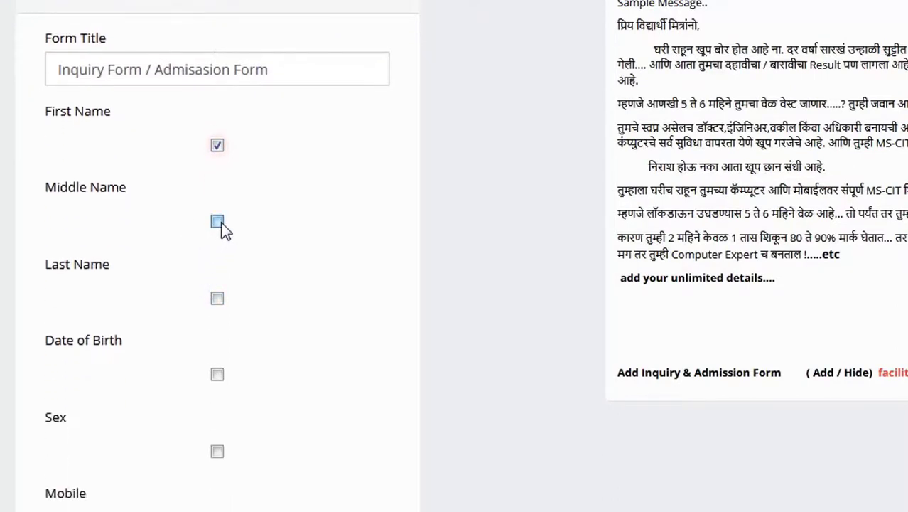
click(217, 222)
click(218, 299)
Step: Enable the Date of Birth, Mobile and Address fields for the form
scroll(220, 301, down, 3)
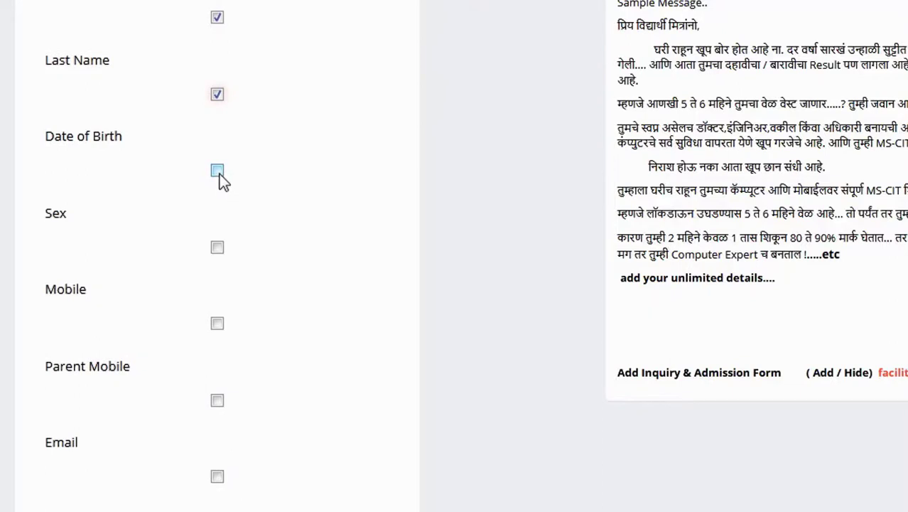
click(218, 173)
scroll(237, 229, down, 3)
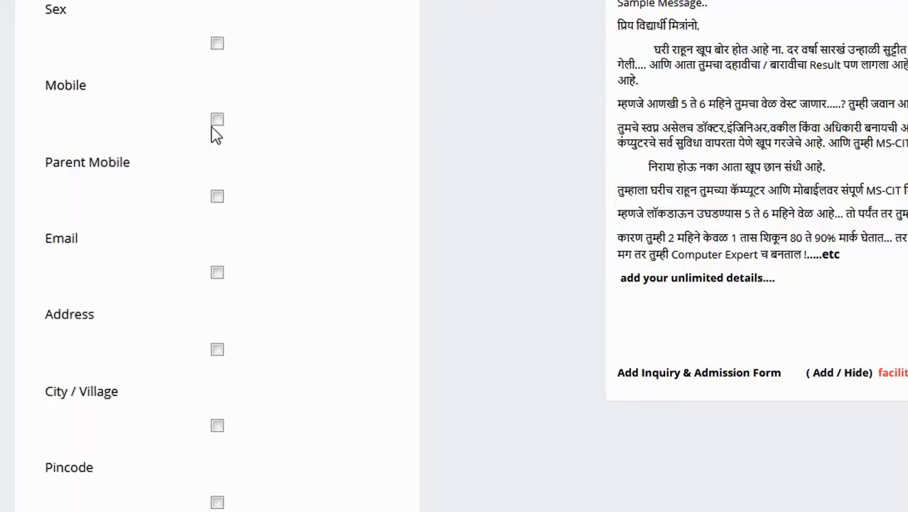
click(217, 120)
click(218, 351)
Step: Enable the MSCIT, Computer / Laptop / Smartphone and Internet fields for the form
scroll(219, 352, down, 4)
scroll(218, 352, down, 2)
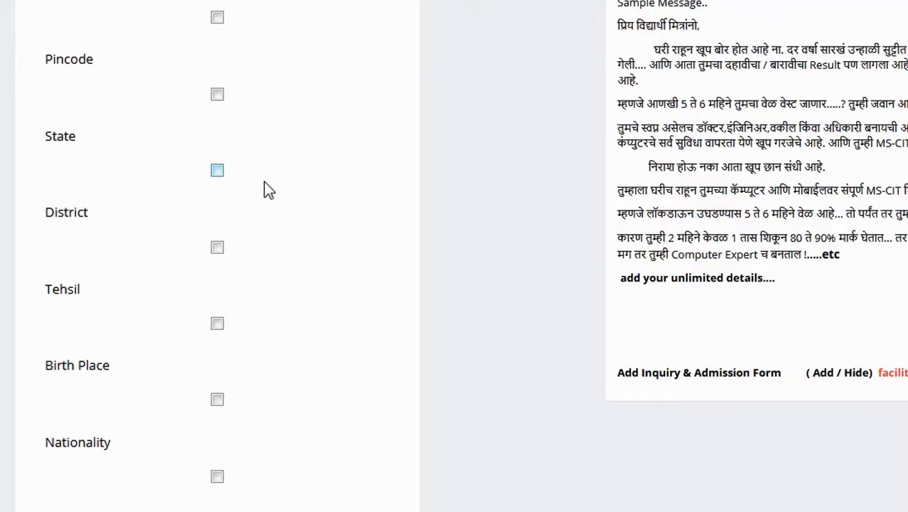
scroll(258, 198, down, 6)
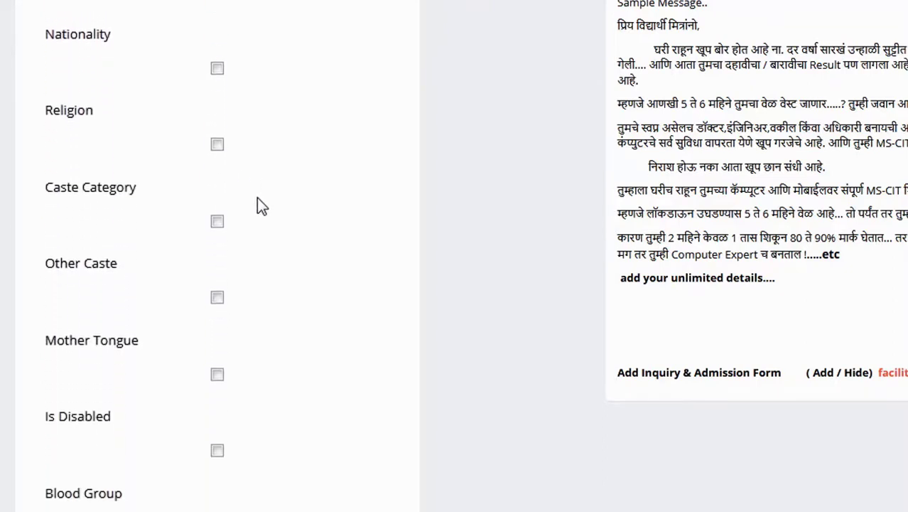
scroll(257, 199, down, 6)
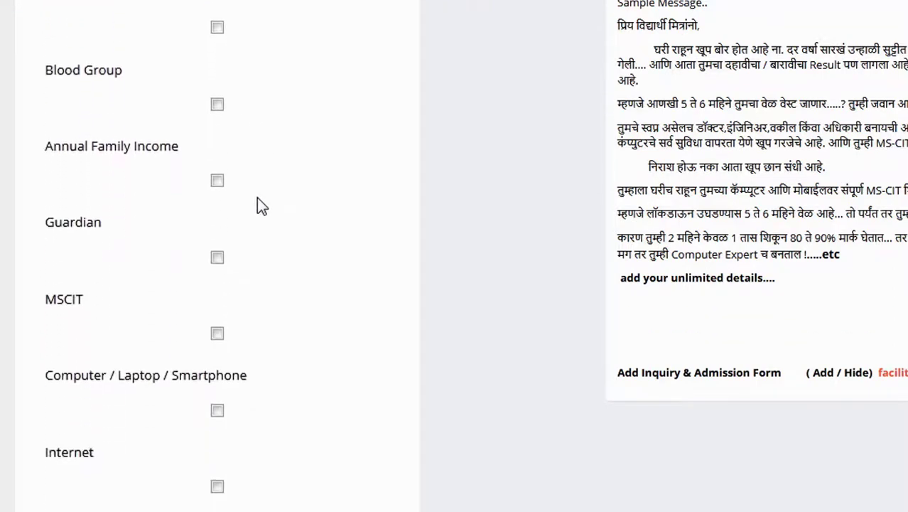
scroll(260, 205, down, 4)
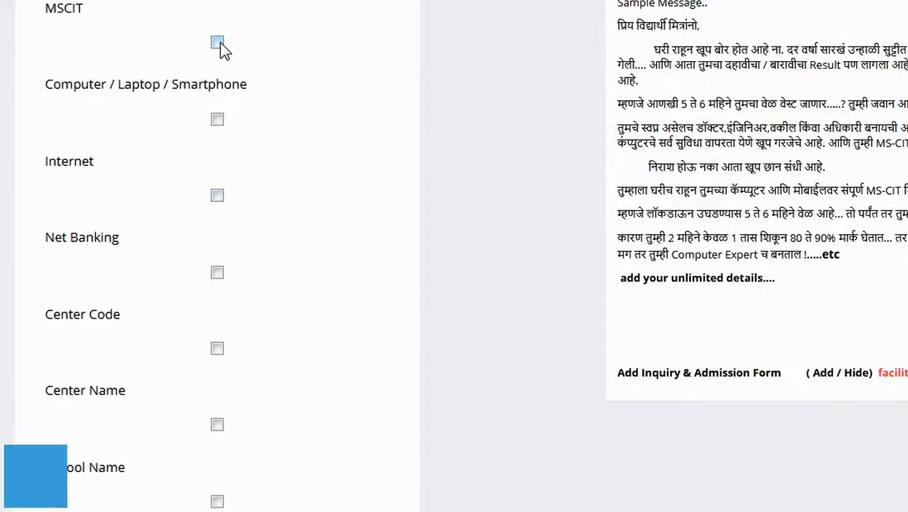
click(217, 42)
click(216, 119)
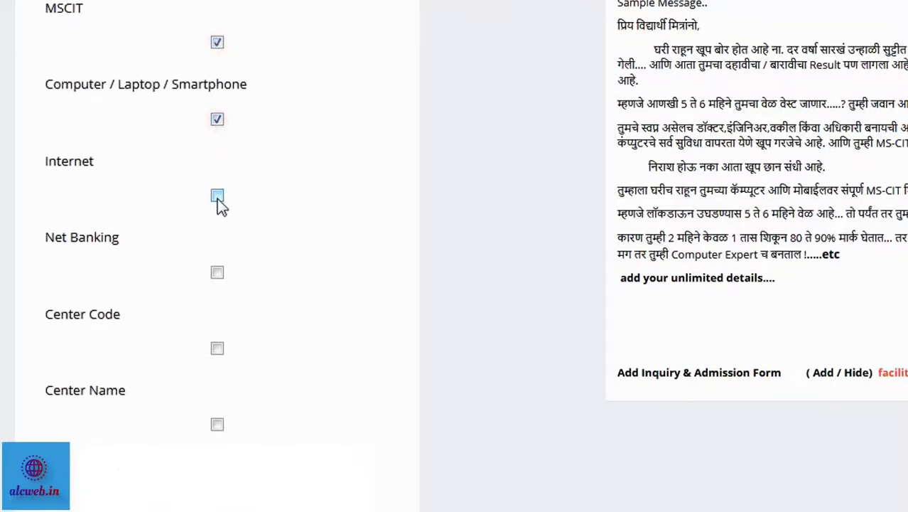
click(217, 196)
Step: Save the form field settings with the remaining optional fields left off, and check the resulting form in the join page preview
scroll(221, 201, down, 3)
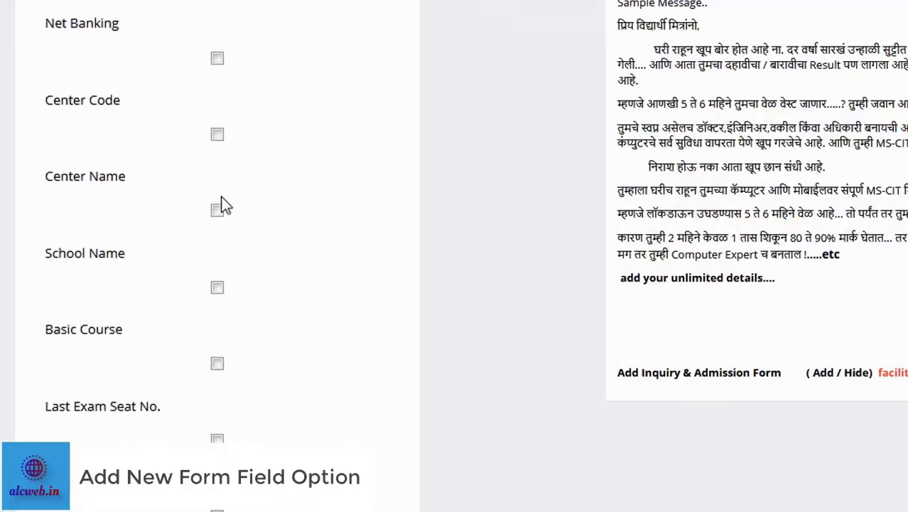
scroll(221, 204, down, 3)
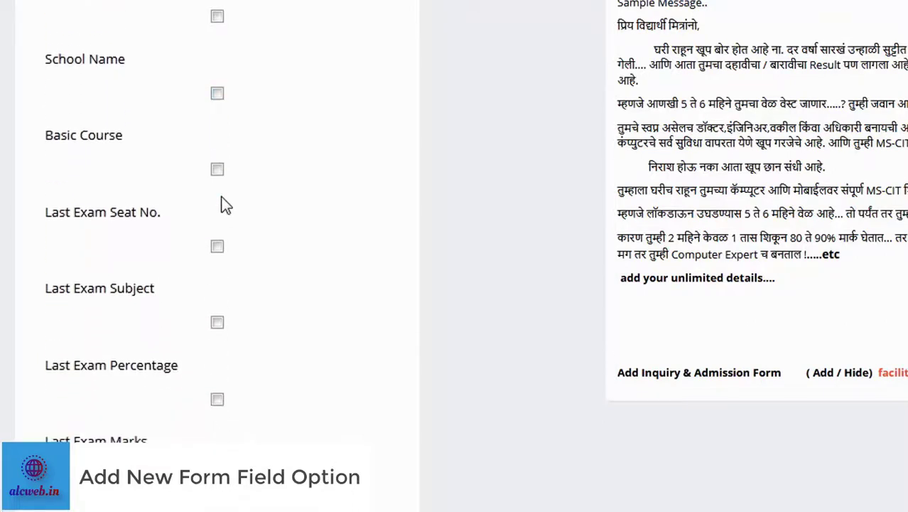
scroll(221, 204, down, 5)
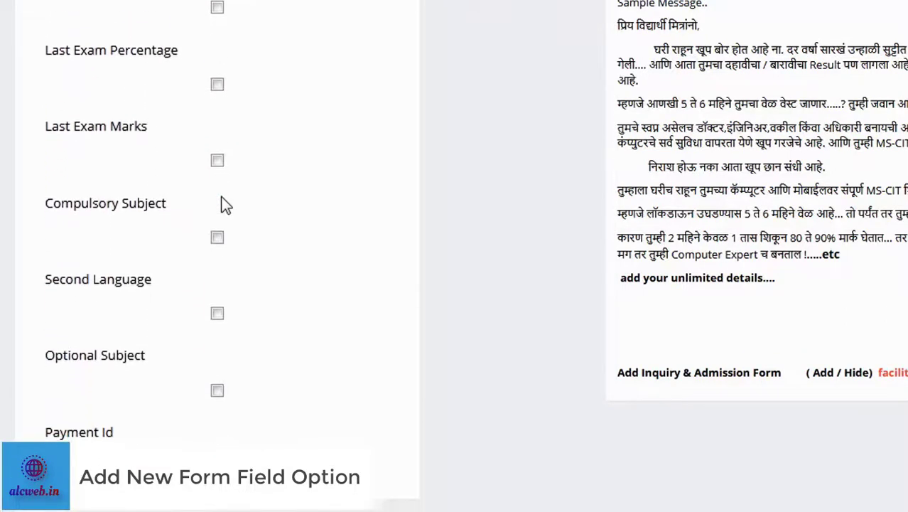
scroll(222, 197, up, 2)
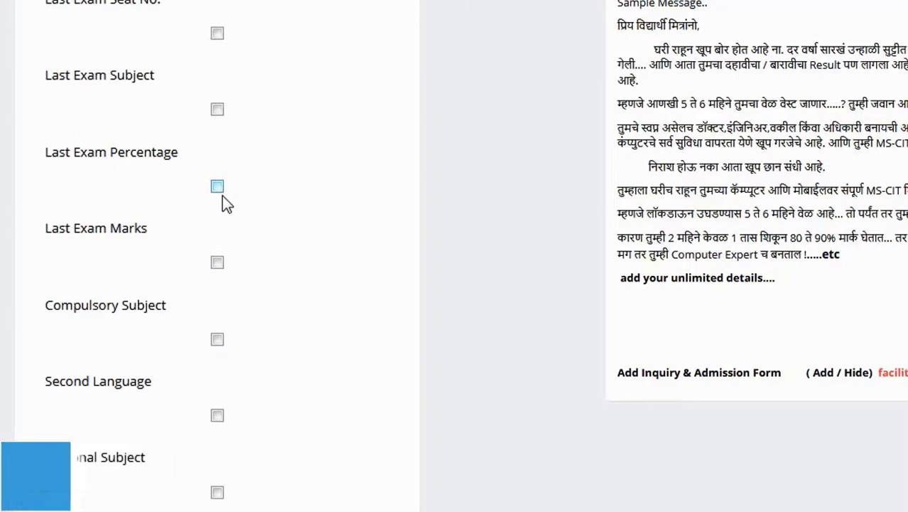
scroll(223, 198, up, 2)
scroll(222, 198, up, 10)
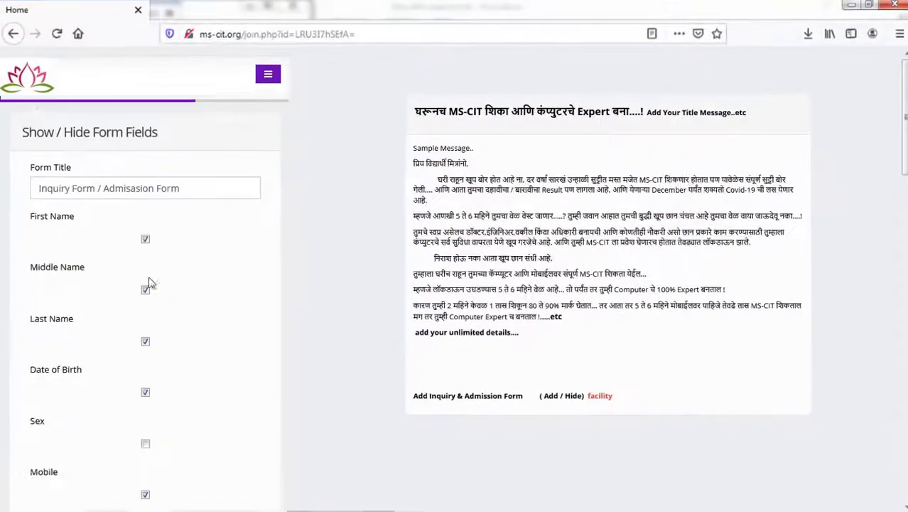
scroll(150, 282, up, 2)
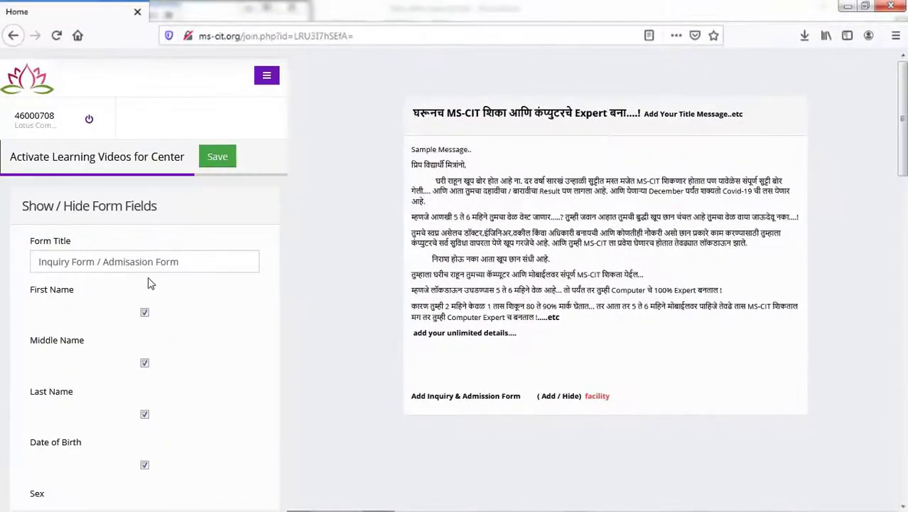
click(218, 157)
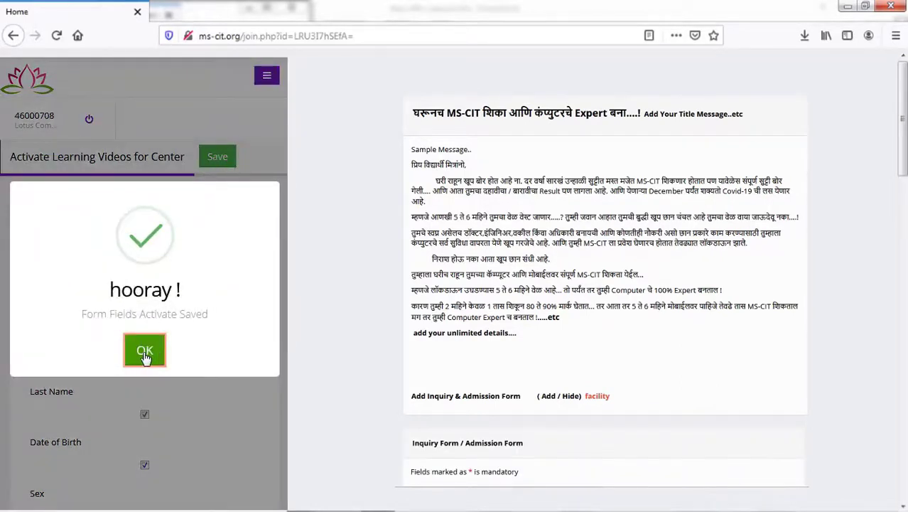
click(145, 351)
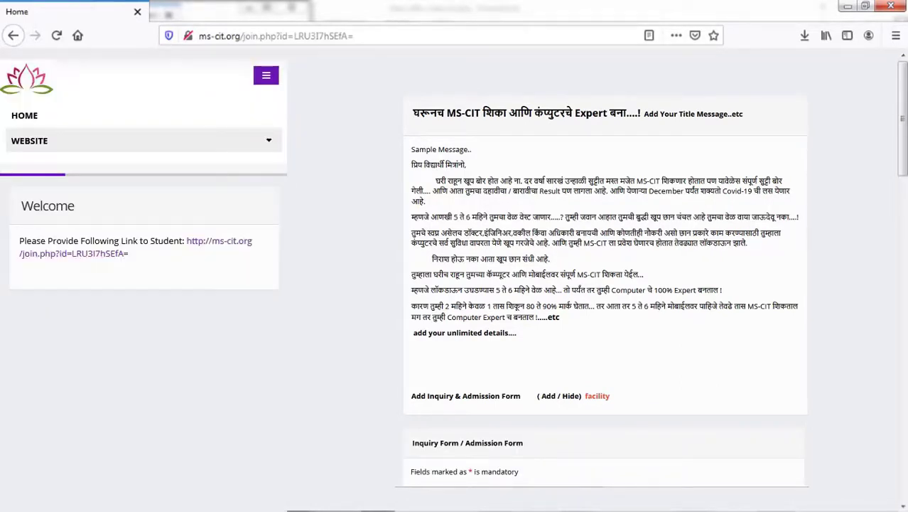
scroll(643, 379, down, 5)
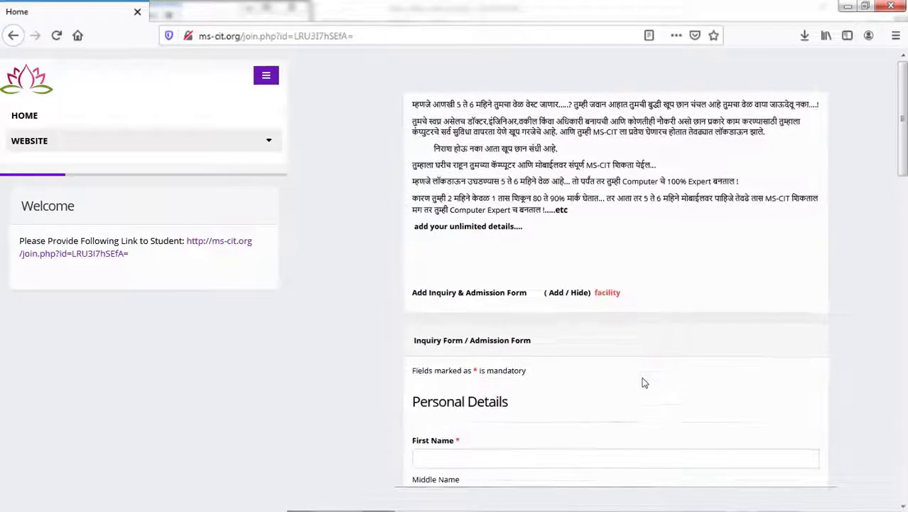
scroll(643, 382, down, 3)
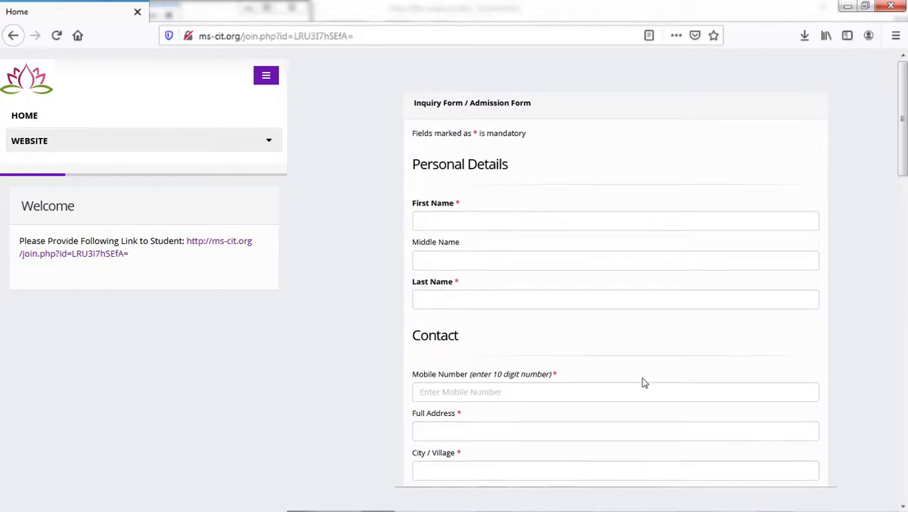
scroll(642, 383, down, 5)
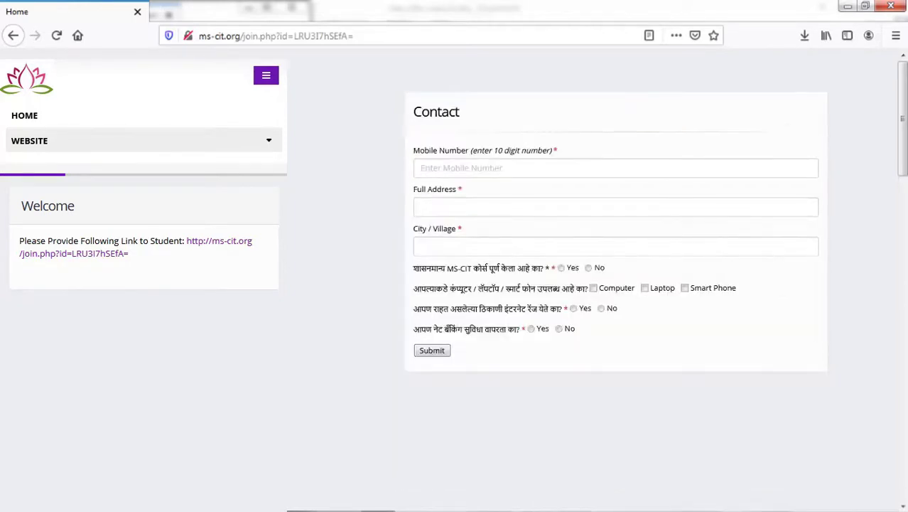
Step: Start a new entry in the website's Videos section with the main title "घरीच राहा सुरक्षीत राहा आणि घरूनच MS-CIT शिका!"
click(178, 152)
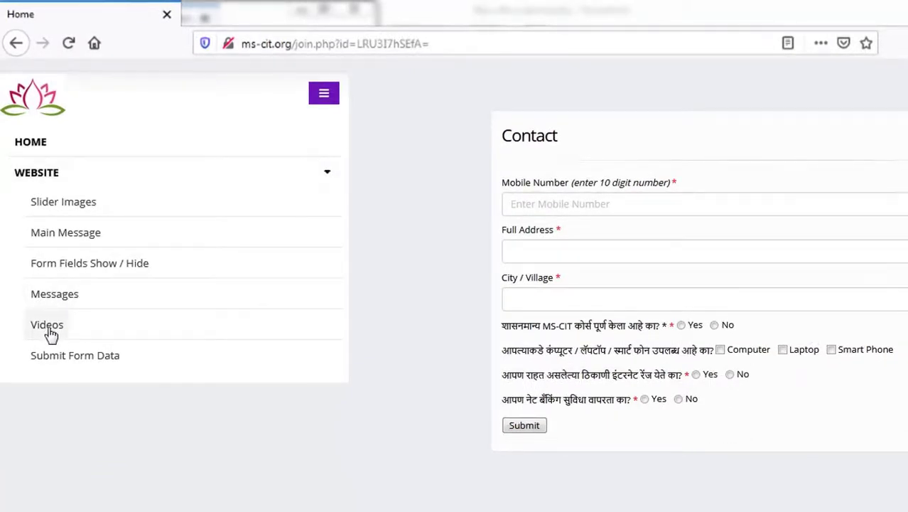
click(47, 326)
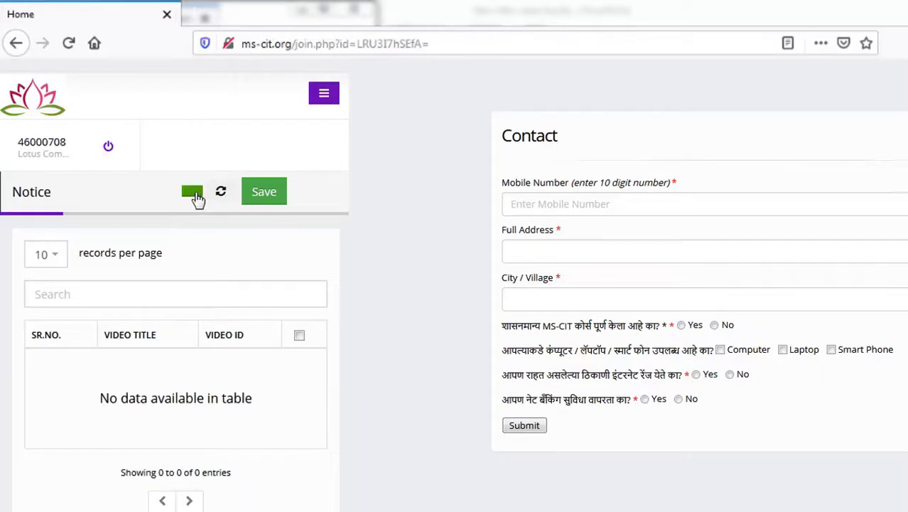
click(192, 193)
click(116, 319)
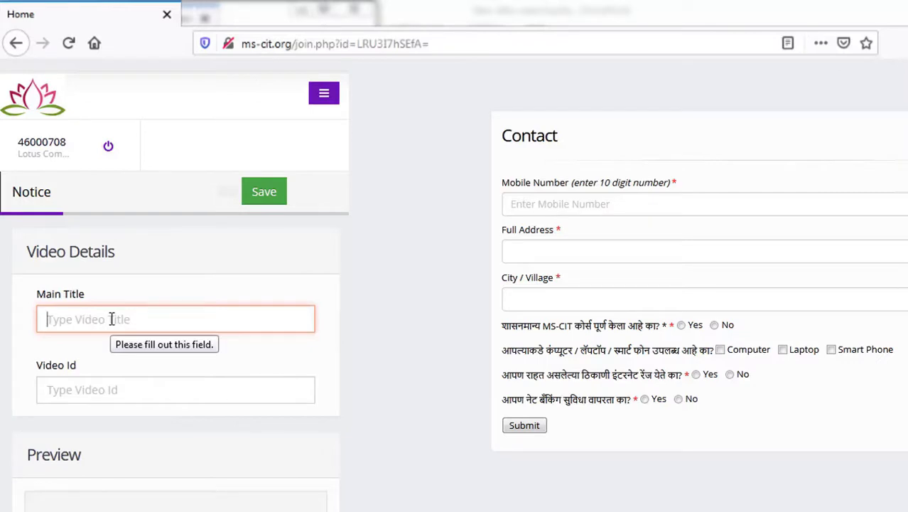
text(घरीच राहा सुरक्षीत राहा आणि घरूनच MS-CIT शिका)
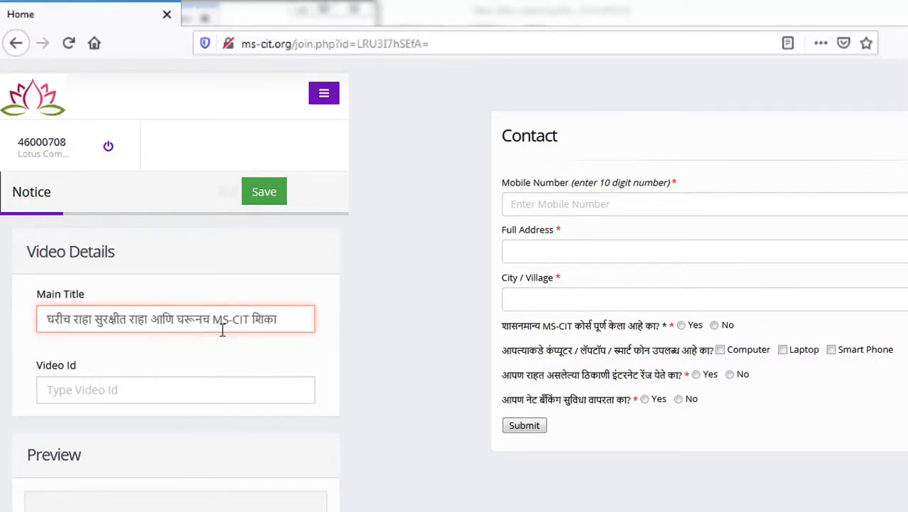
Step: Copy the YouTube ID 7Vj79l5jUSg from the sticky note into the video ID and save the video details
click(159, 391)
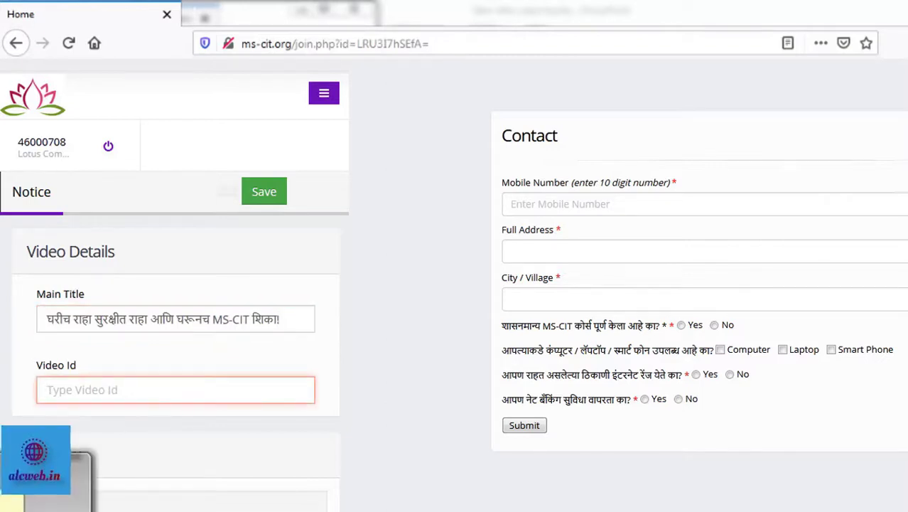
click(100, 509)
click(219, 316)
double_click(217, 316)
key(ctrl+c)
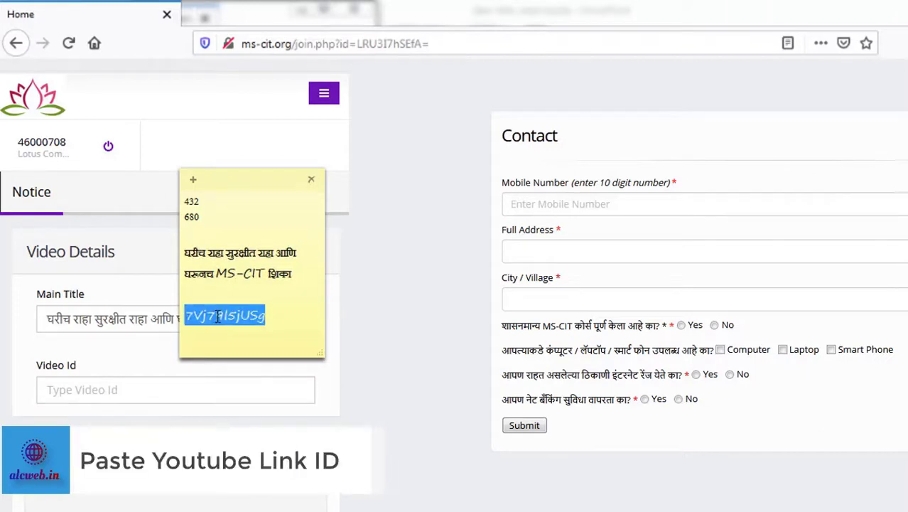
click(123, 392)
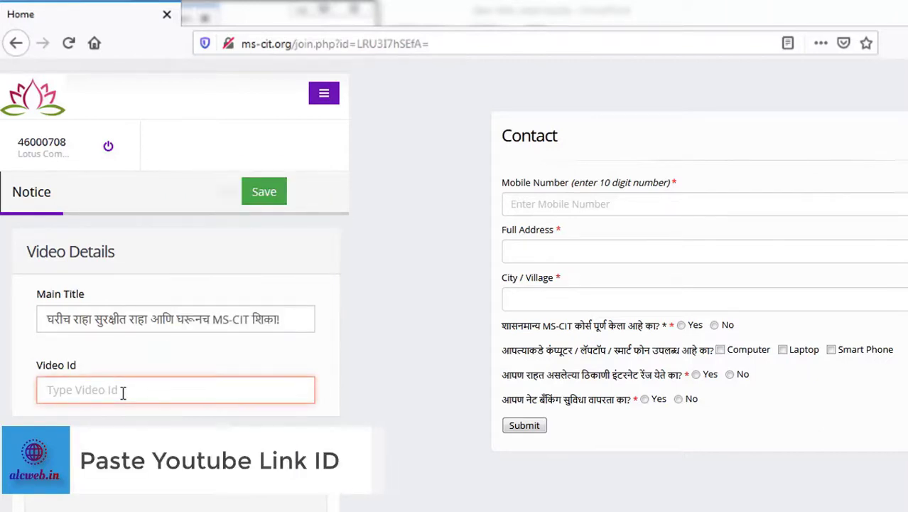
key(ctrl+v)
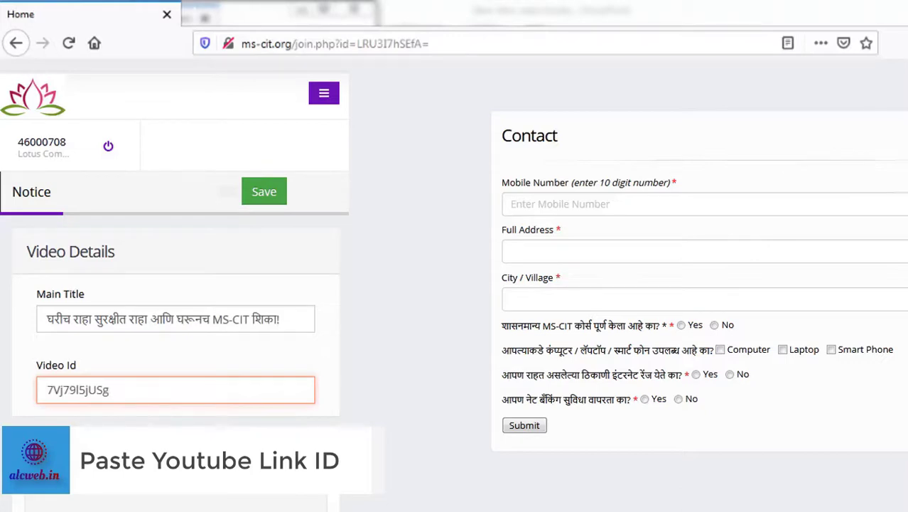
click(142, 443)
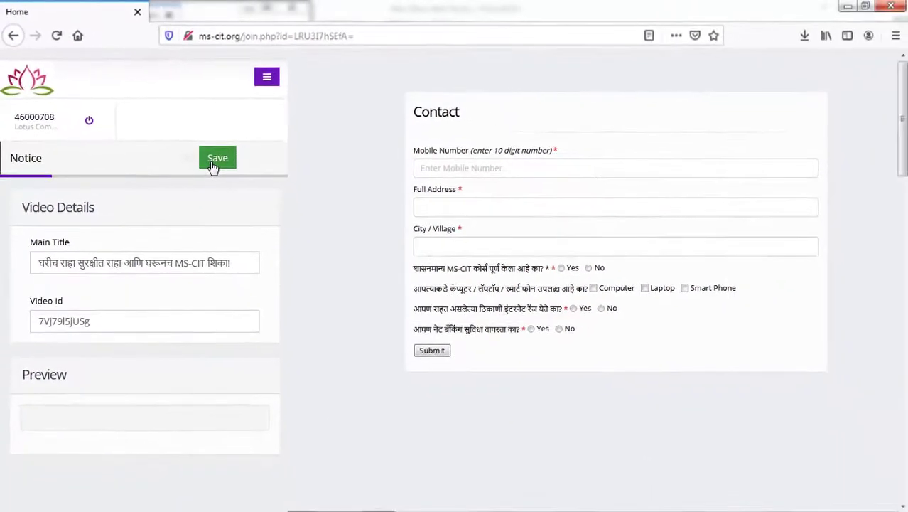
click(216, 161)
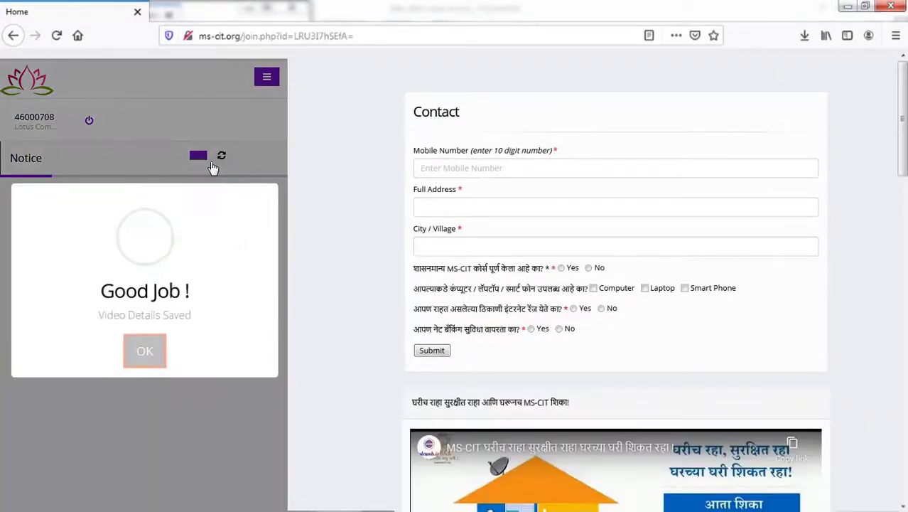
click(145, 351)
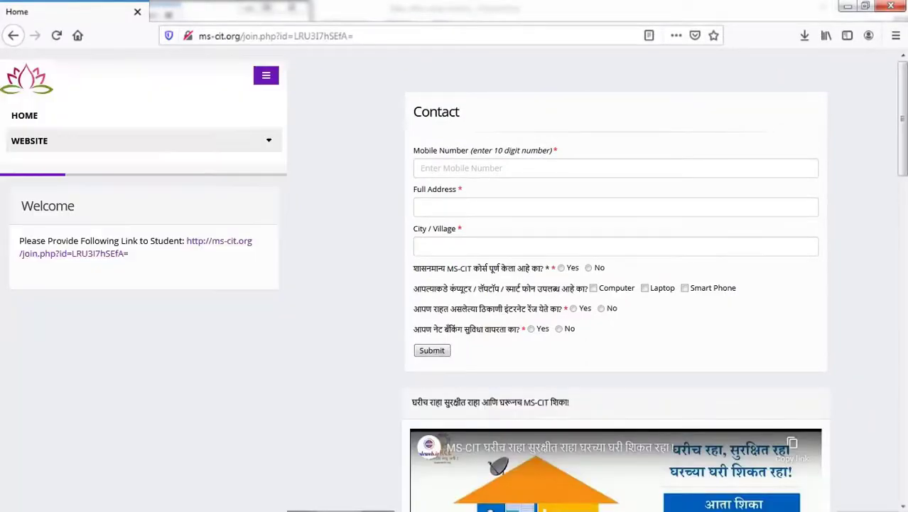
Step: Look over the slider, main message, form and embedded video in the join page preview
scroll(570, 231, up, 15)
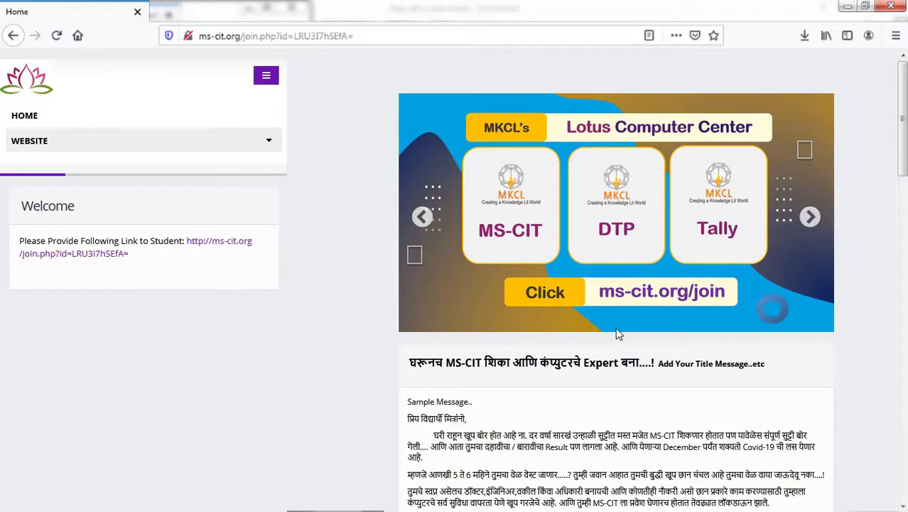
scroll(618, 334, down, 15)
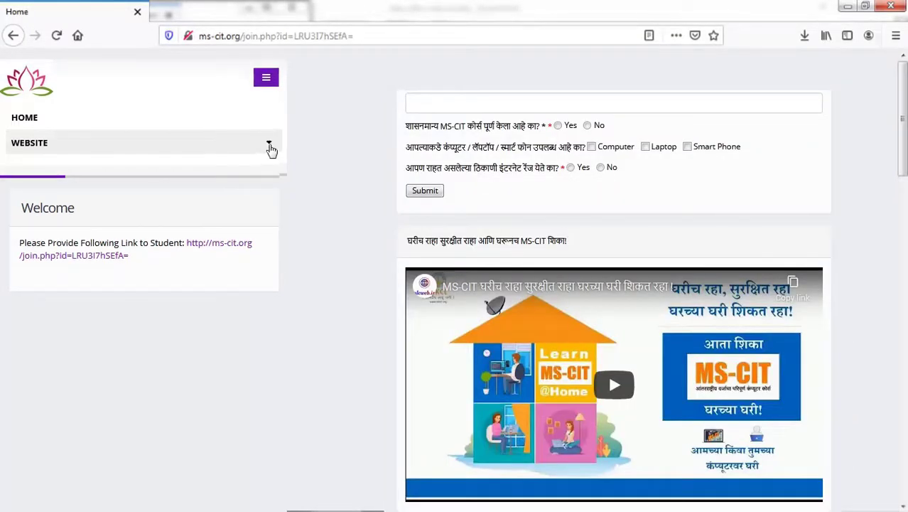
click(270, 144)
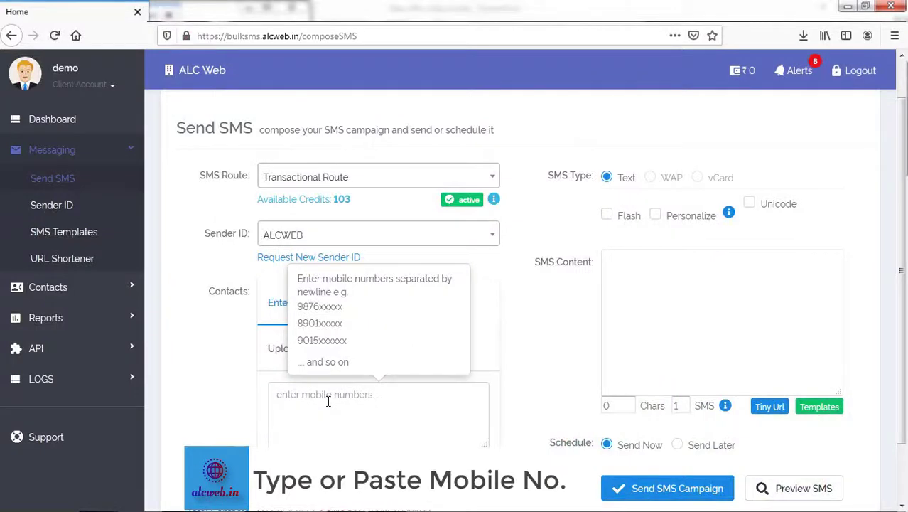
key(ctrl+v)
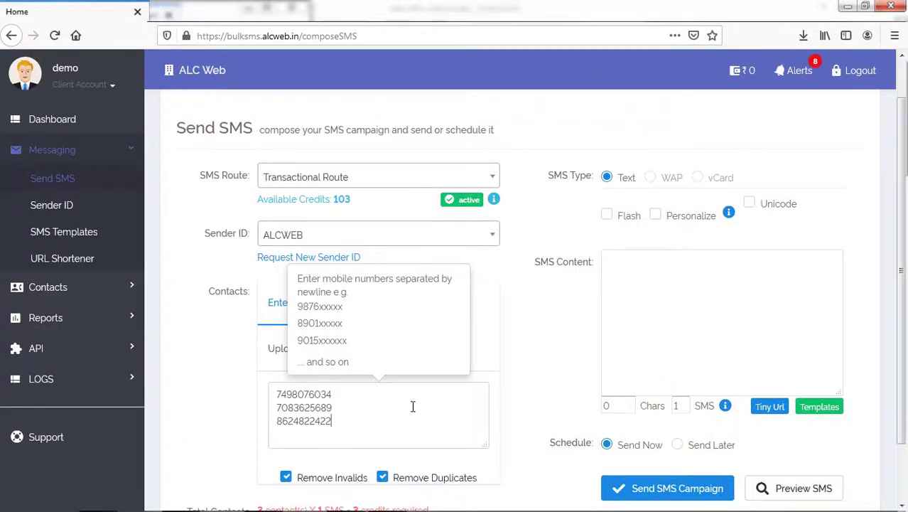
click(649, 265)
text(घरूनच MS-CIT शिका आणि कंप्युटरचे Expert बना....!)
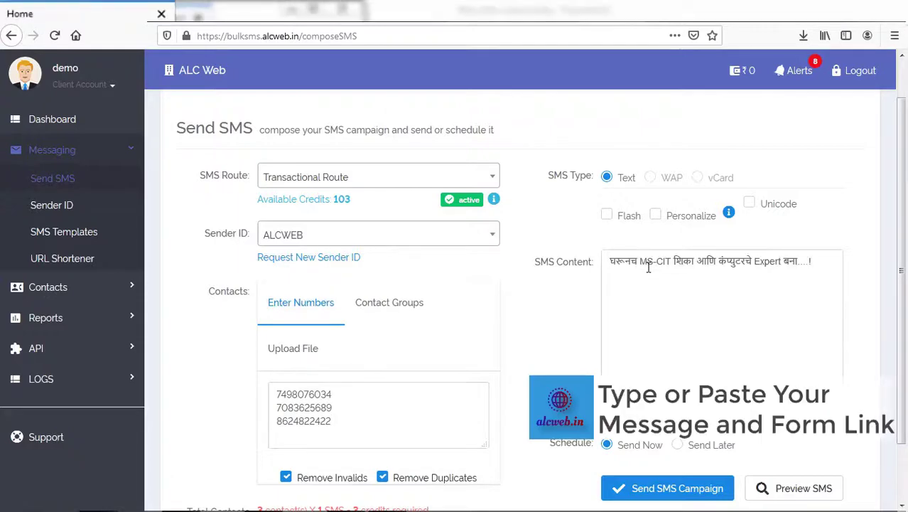
key(Return)
text(Visit :)
text(http://ms-cit.org/join.php?id=LRU3I7hSEfA=)
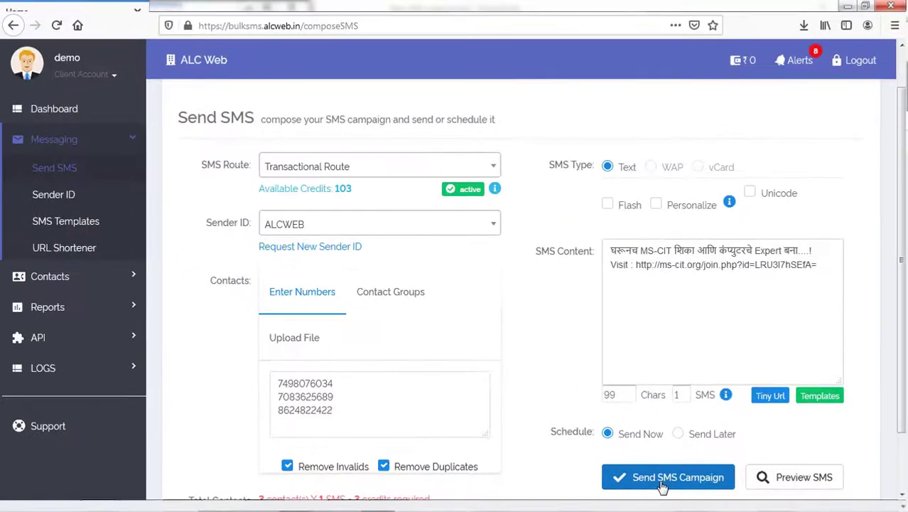
click(584, 492)
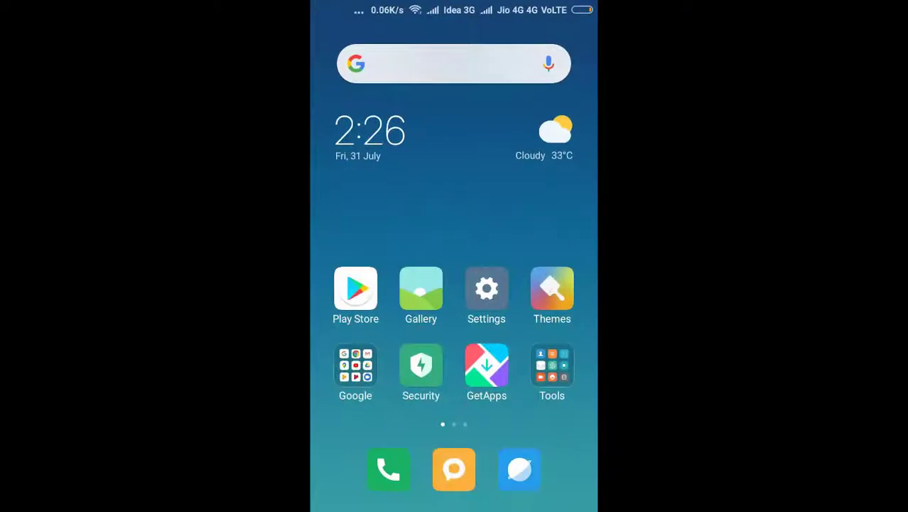
Step: On the phone, open the VM-ALCWEB message in Messaging, browse to its join page link and dismiss the translation bar
click(454, 469)
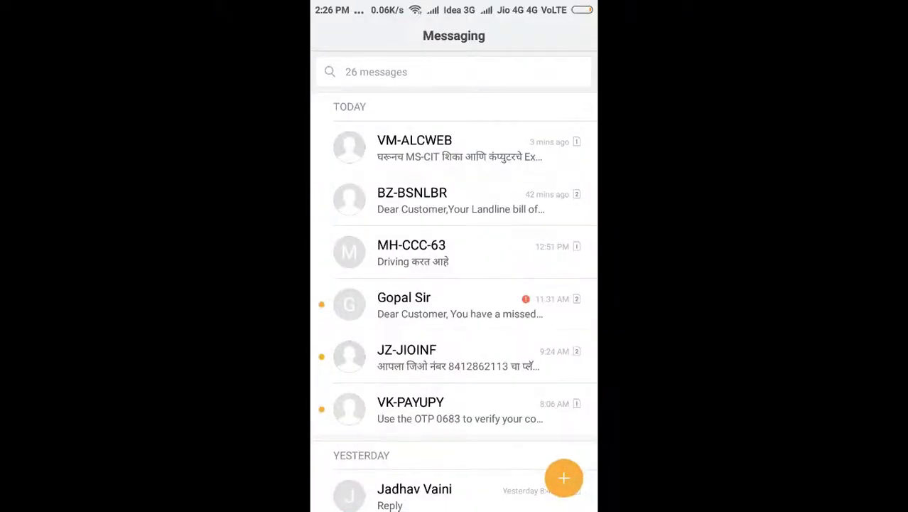
click(454, 148)
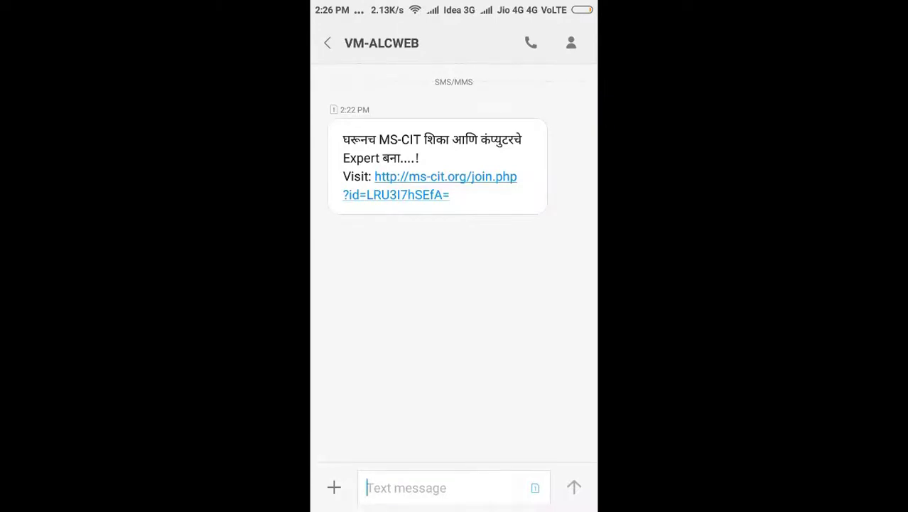
click(419, 177)
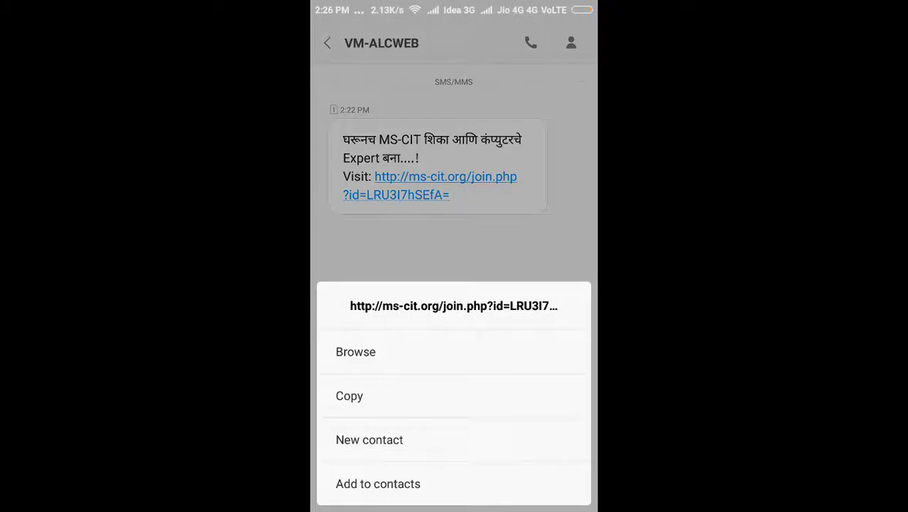
click(355, 349)
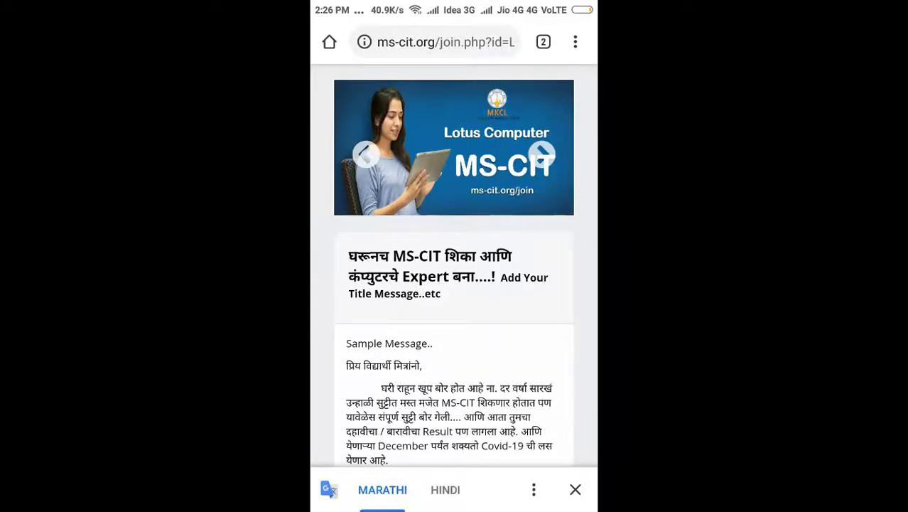
click(576, 490)
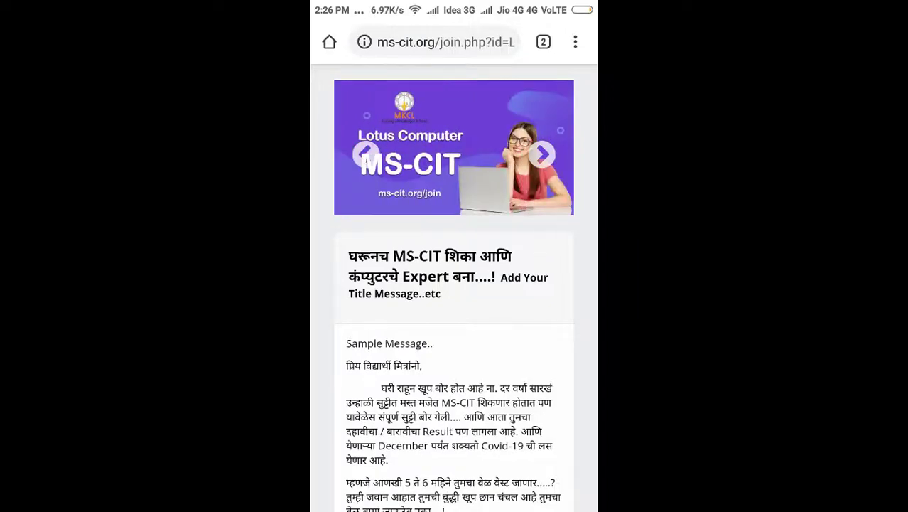
scroll(454, 284, down, 3)
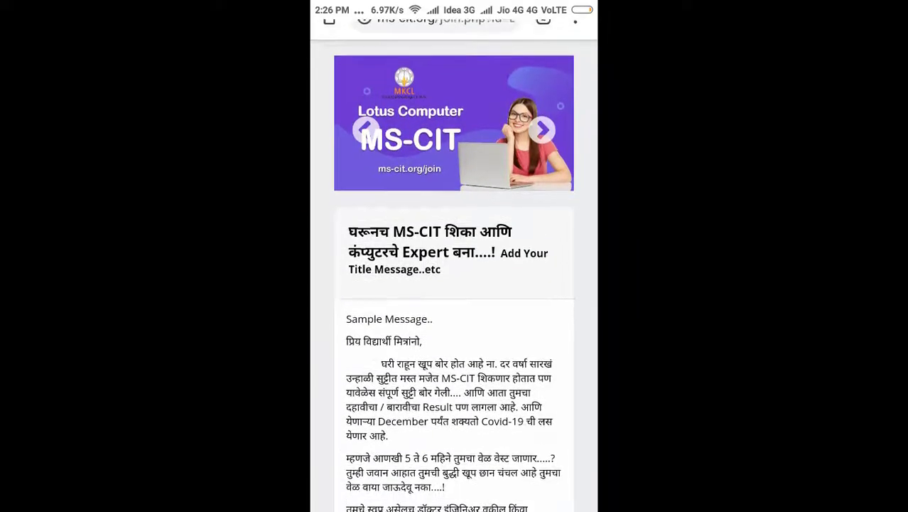
Step: Review the join page on the phone from the slider and message through the inquiry form to the embedded video
scroll(454, 284, up, 3)
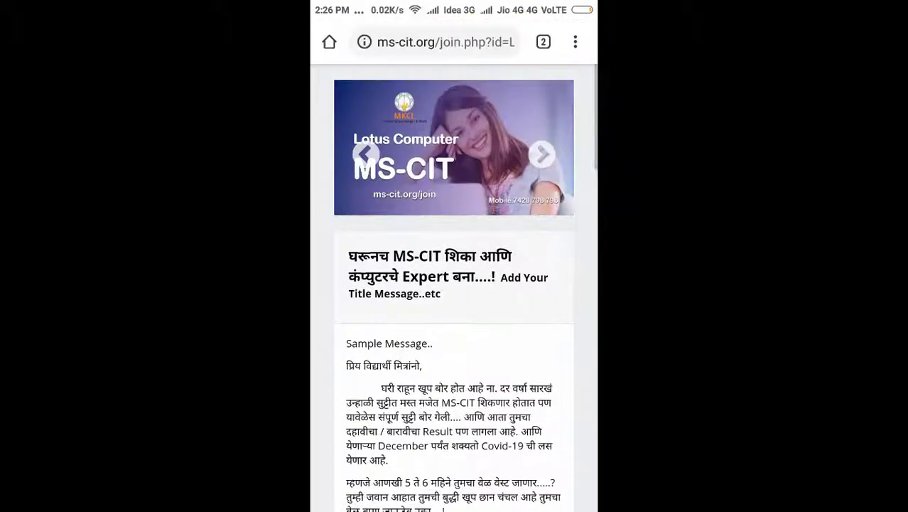
scroll(454, 285, down, 5)
scroll(453, 284, down, 6)
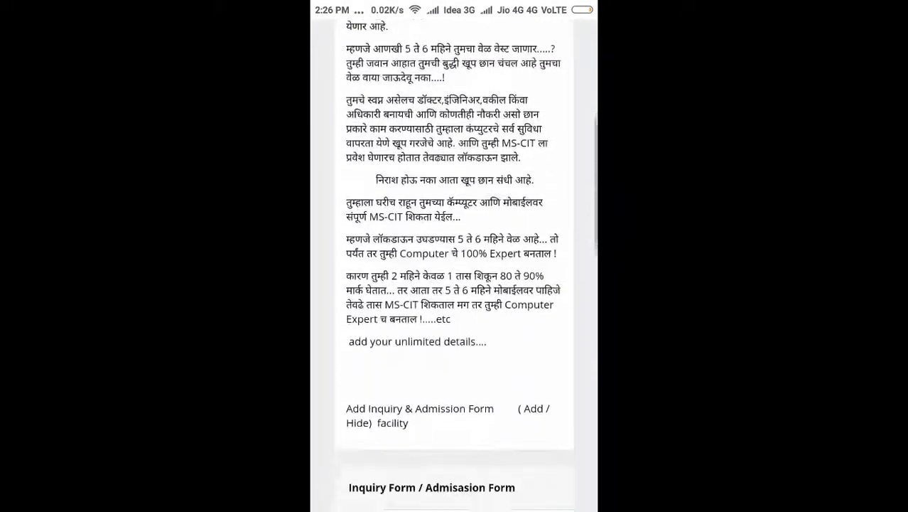
scroll(453, 285, down, 4)
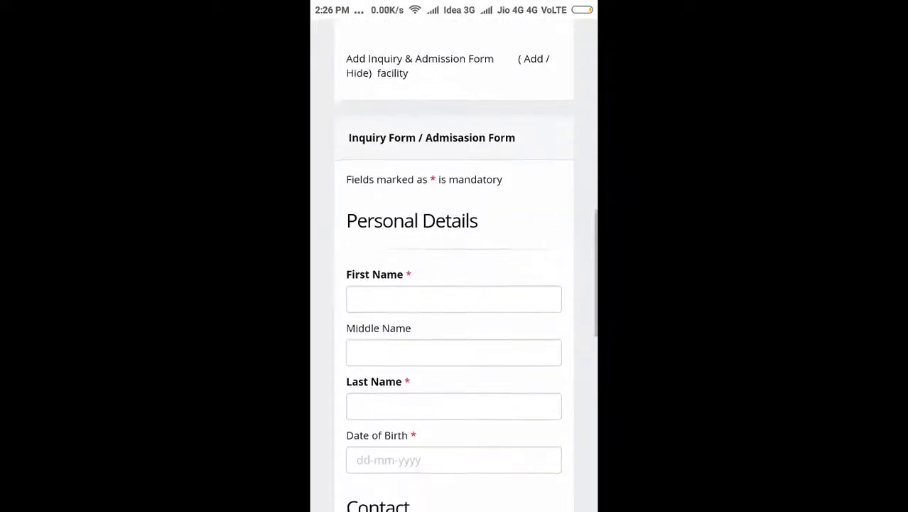
scroll(453, 284, down, 6)
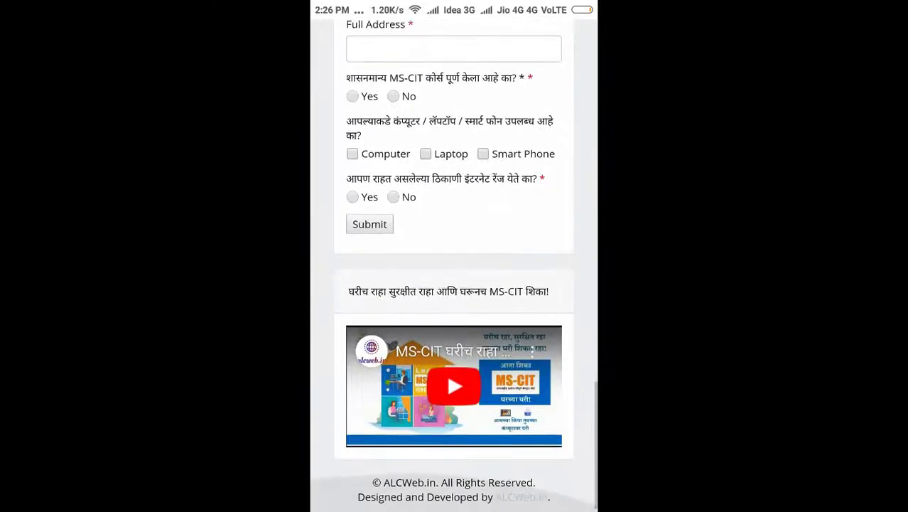
scroll(453, 284, up, 2)
scroll(453, 284, up, 10)
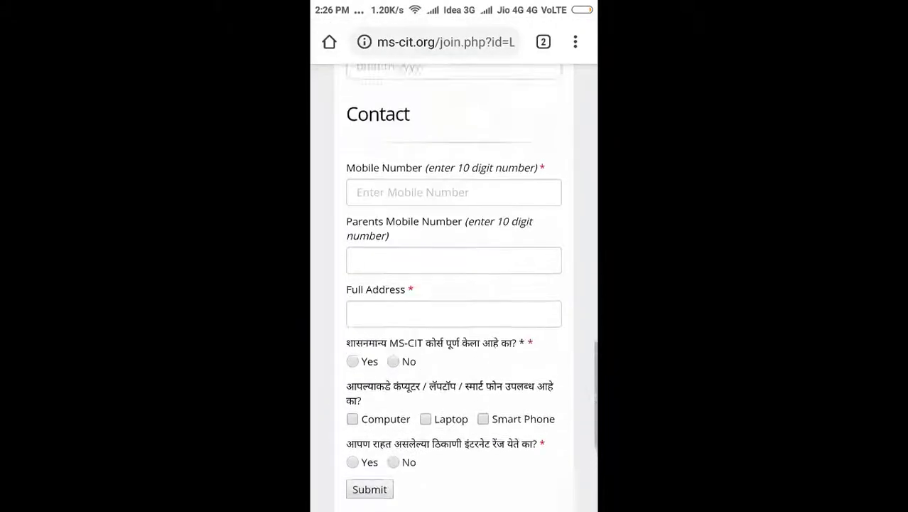
scroll(453, 285, up, 8)
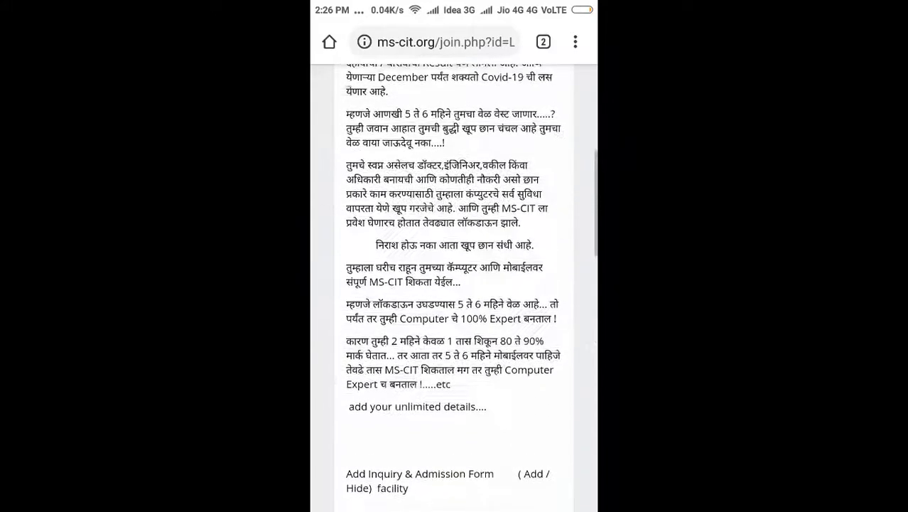